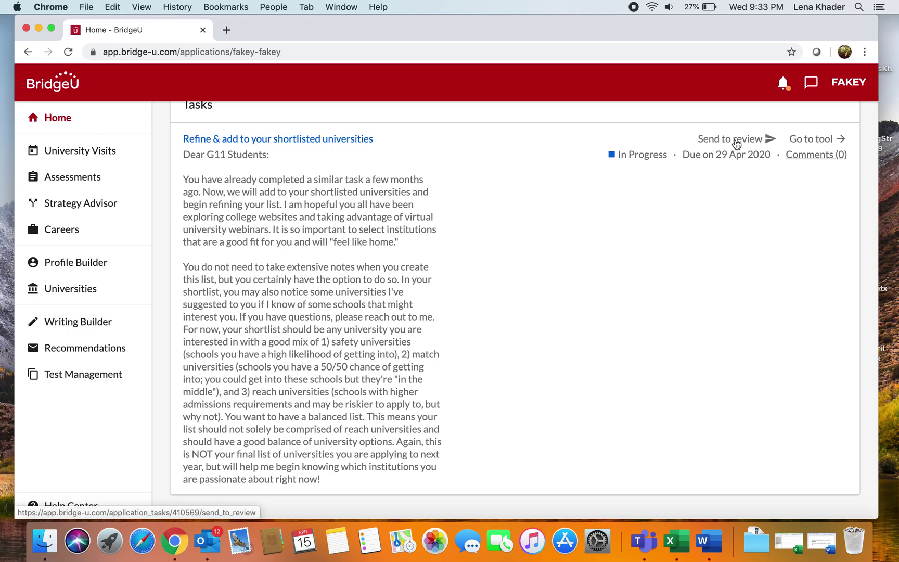
- Open the task about refining the shortlisted universities and go through University Matcher to the Profile Builder
{"action": "left_click", "coordinate": [242, 139]}
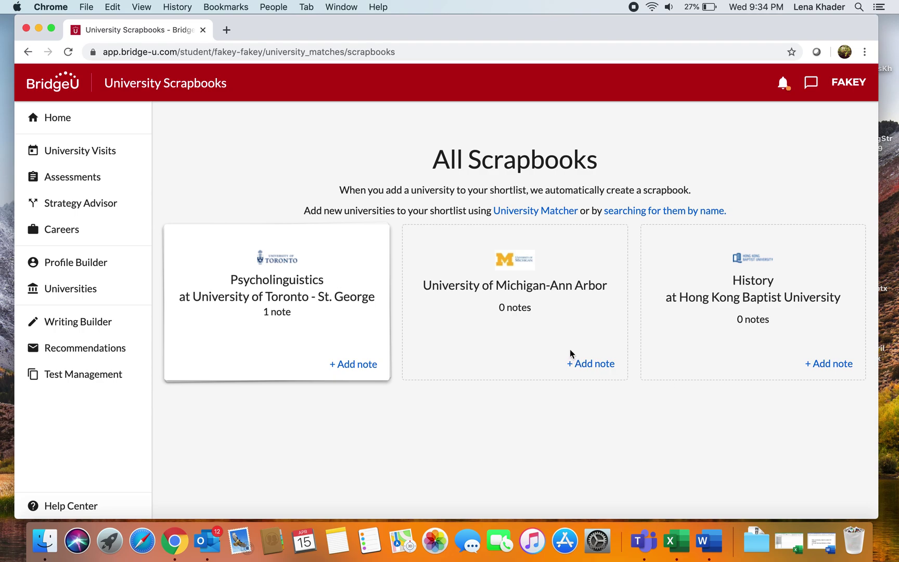
{"action": "left_click", "coordinate": [524, 213]}
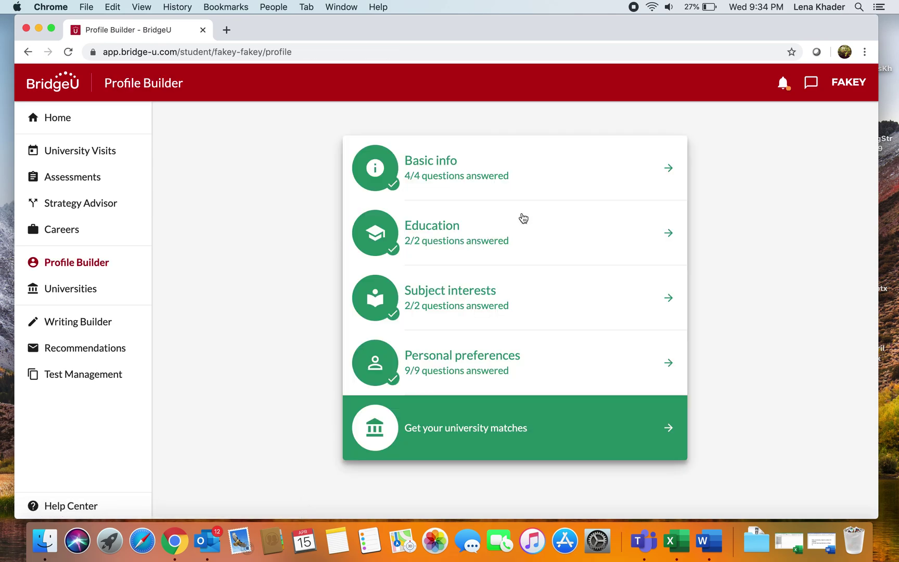
{"action": "left_click", "coordinate": [110, 265]}
- Review the Basic info answers, including country of residence and the countries considered for studying, through to the end of the section
{"action": "left_click", "coordinate": [482, 177]}
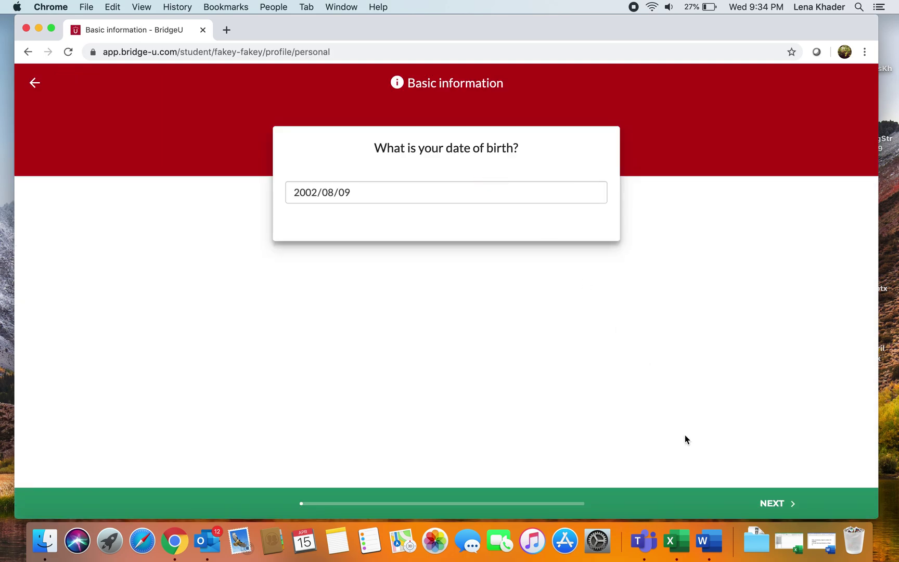
{"action": "left_click", "coordinate": [773, 506]}
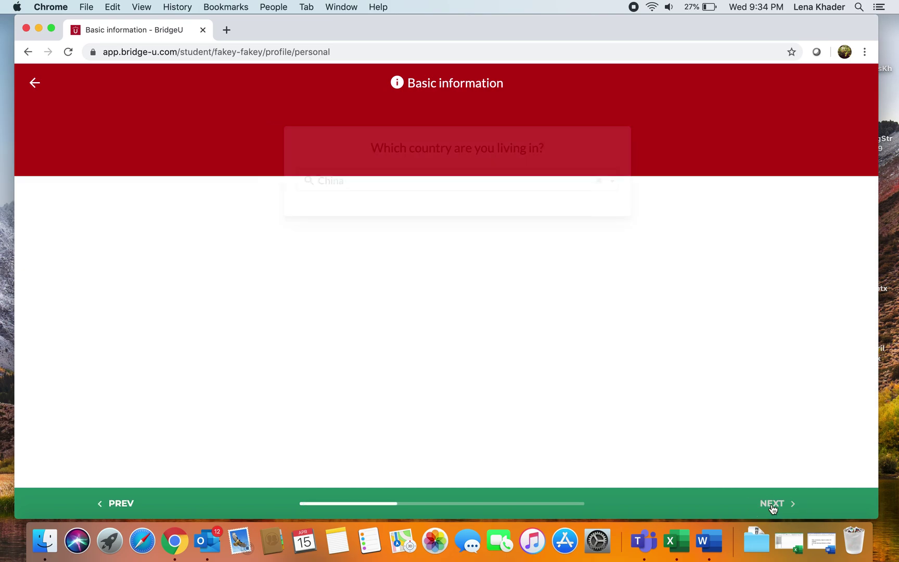
{"action": "left_click", "coordinate": [772, 505]}
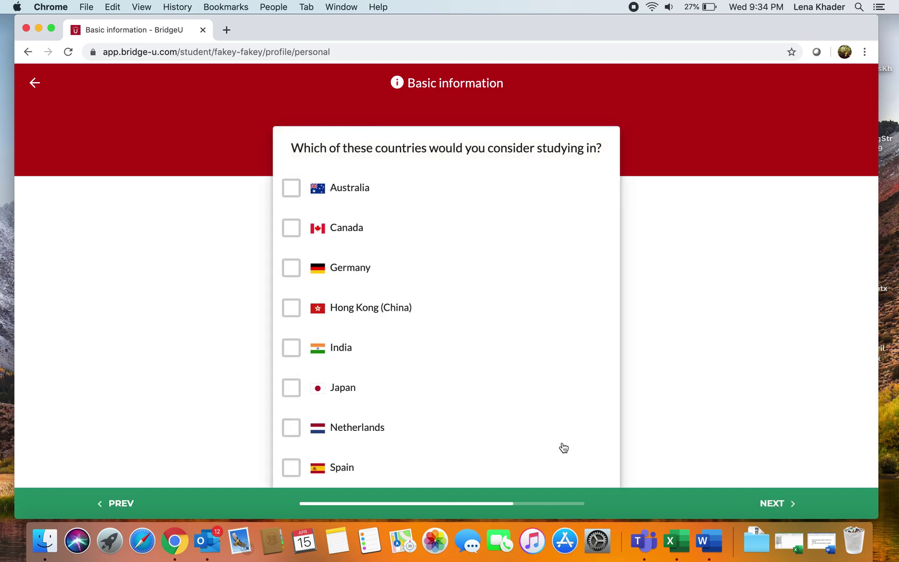
{"action": "scroll", "coordinate": [570, 440], "scroll_direction": "down", "scroll_amount": 2}
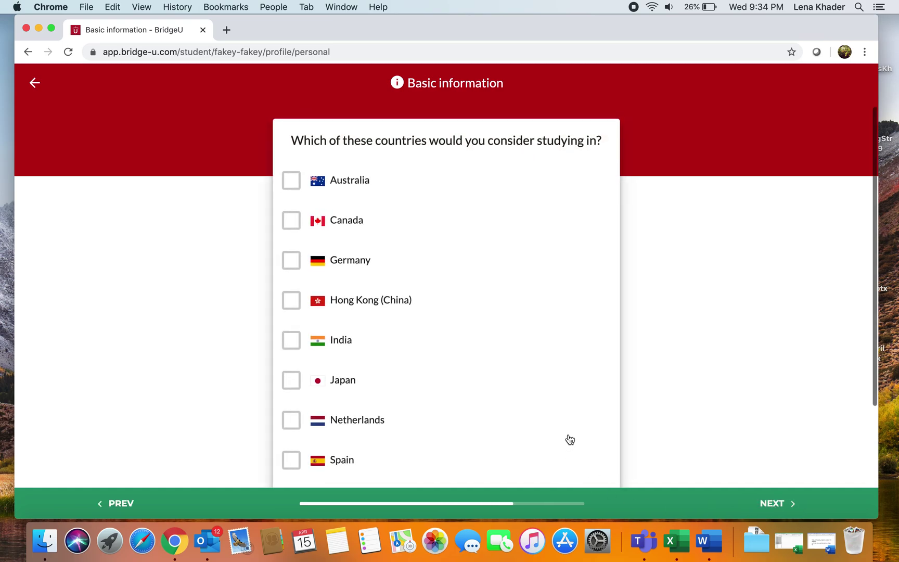
{"action": "scroll", "coordinate": [570, 440], "scroll_direction": "down", "scroll_amount": 1}
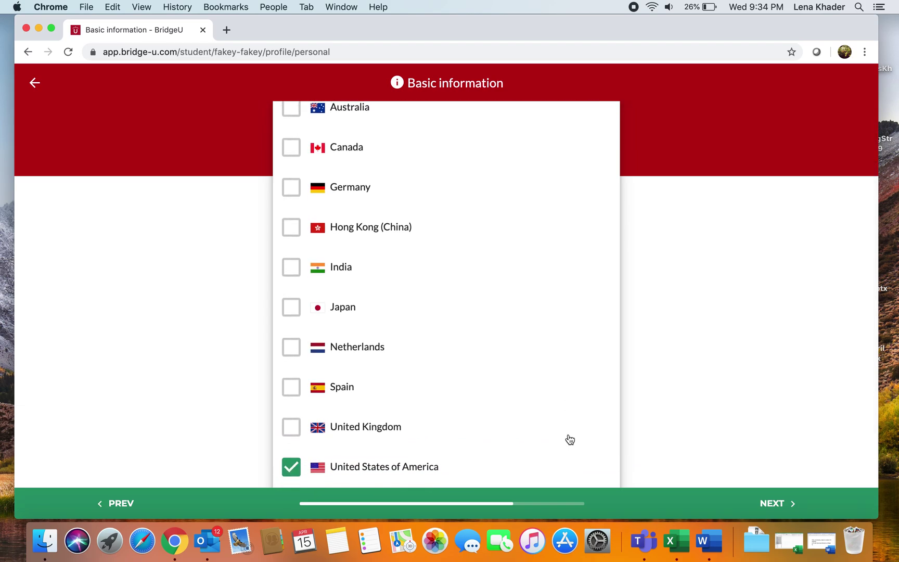
{"action": "scroll", "coordinate": [570, 440], "scroll_direction": "up", "scroll_amount": 1}
{"action": "scroll", "coordinate": [570, 439], "scroll_direction": "up", "scroll_amount": 1}
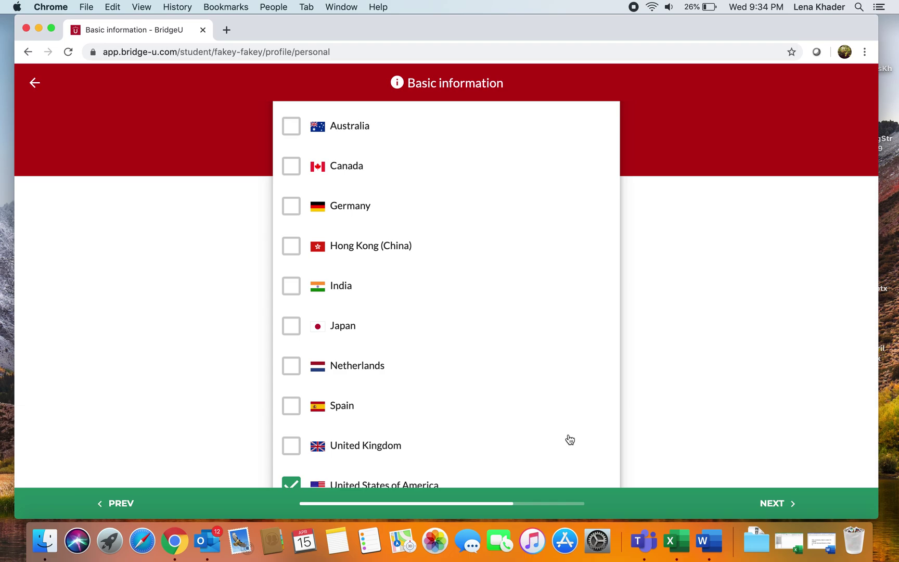
{"action": "scroll", "coordinate": [570, 440], "scroll_direction": "down", "scroll_amount": 1}
{"action": "scroll", "coordinate": [570, 440], "scroll_direction": "down", "scroll_amount": 2}
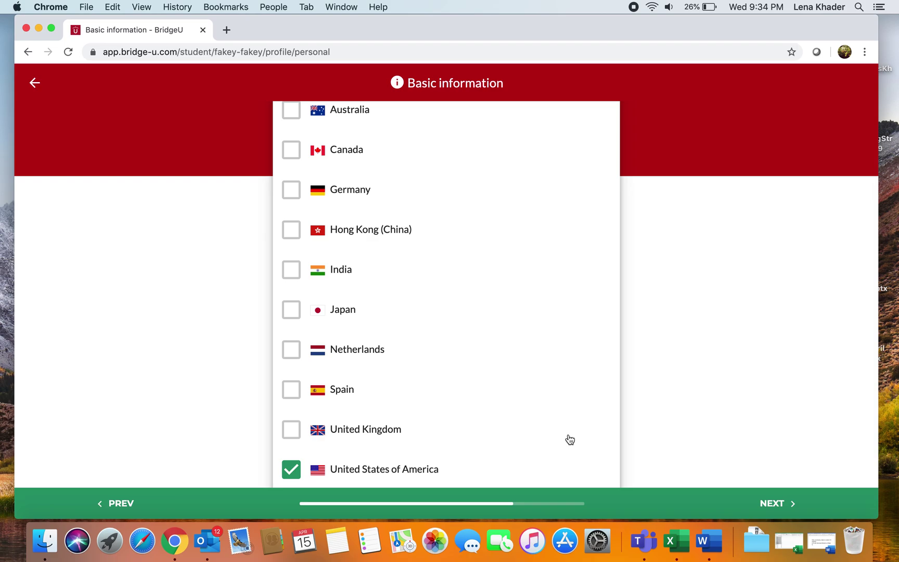
{"action": "scroll", "coordinate": [570, 440], "scroll_direction": "down", "scroll_amount": 3}
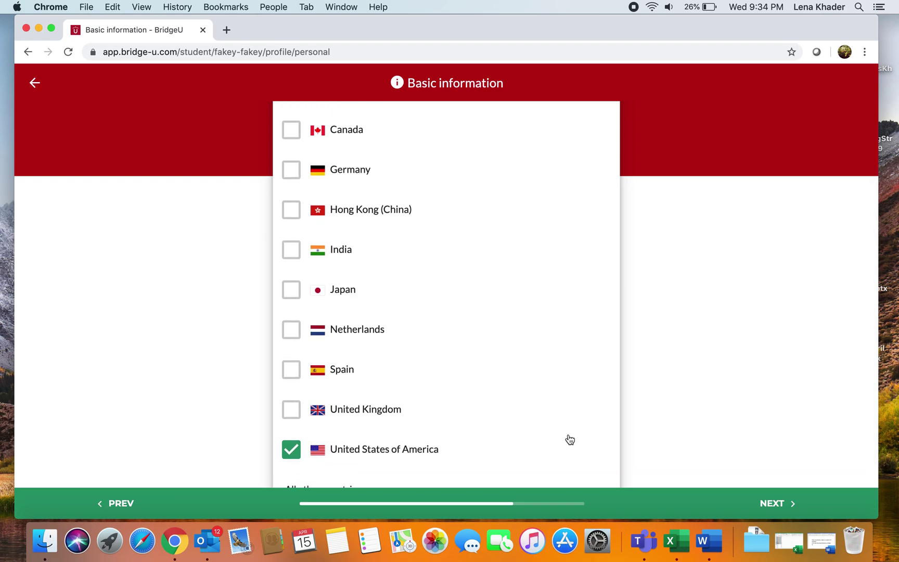
{"action": "scroll", "coordinate": [571, 440], "scroll_direction": "up", "scroll_amount": 1}
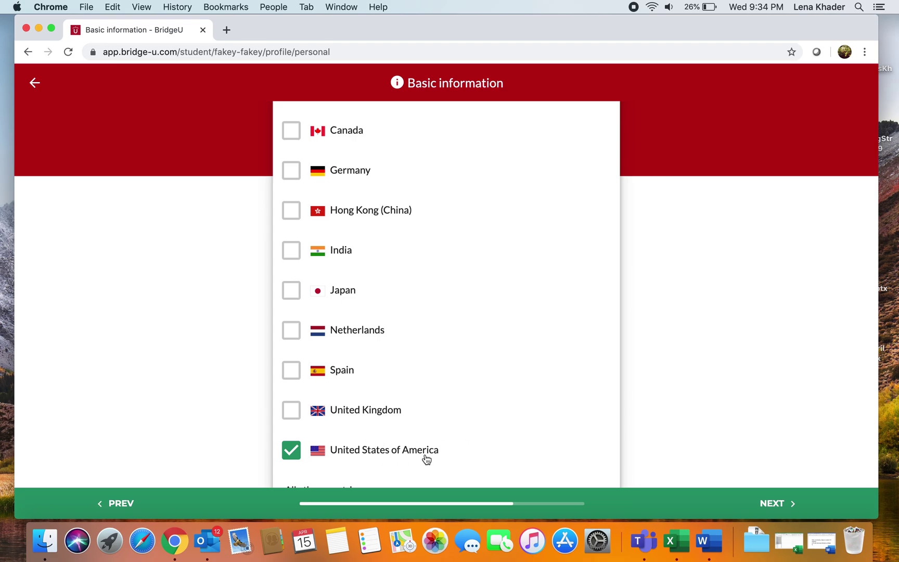
{"action": "left_click", "coordinate": [775, 504]}
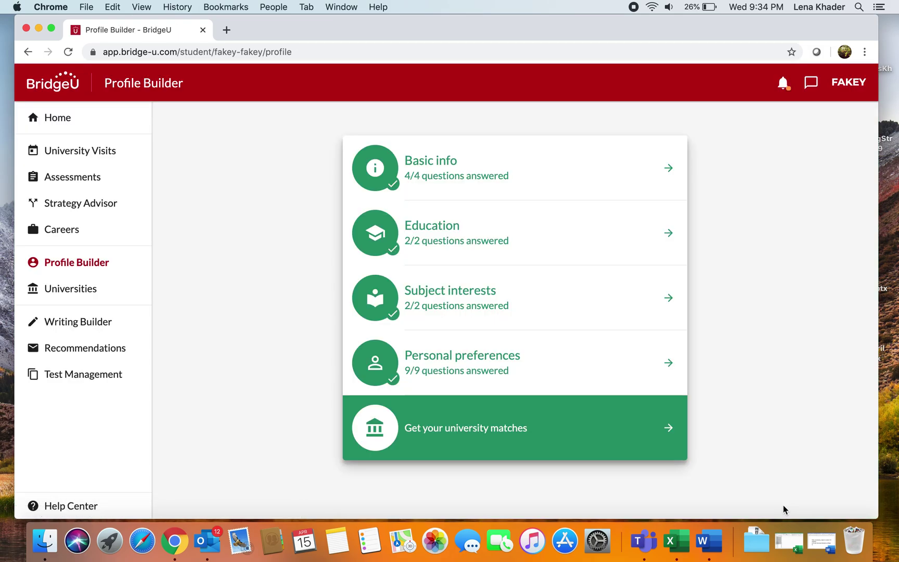
- Open the Education section and view the form for adding a 4-point GPA target grade, without saving one
{"action": "left_click", "coordinate": [554, 258]}
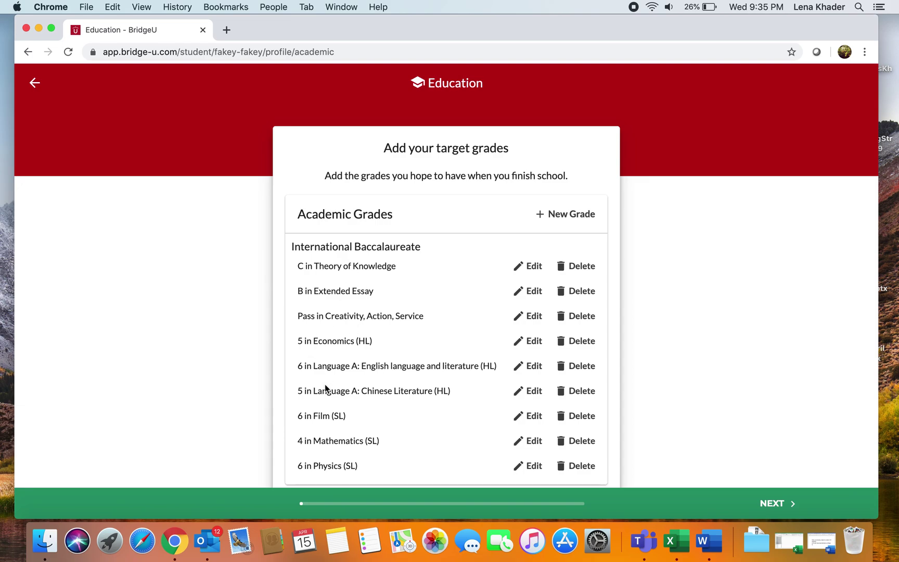
{"action": "left_click", "coordinate": [561, 216]}
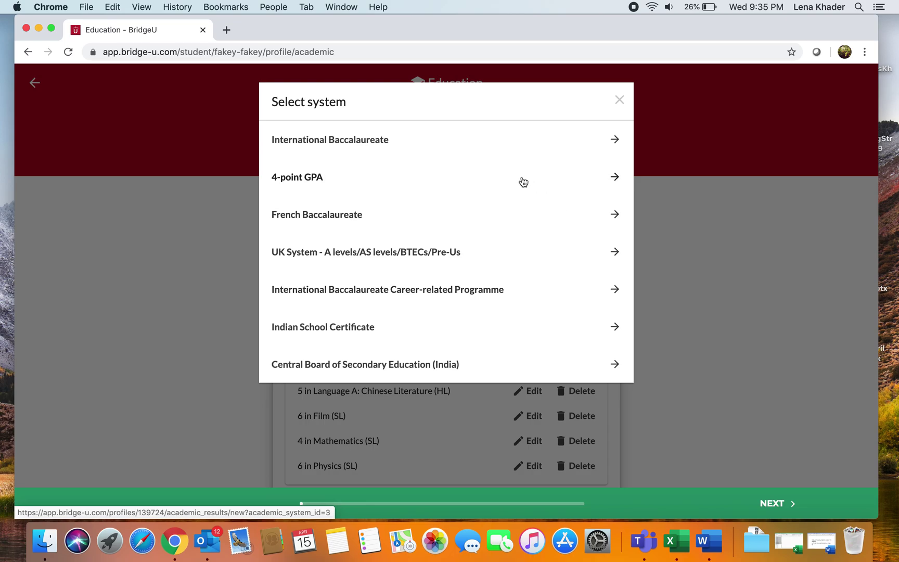
{"action": "left_click", "coordinate": [312, 181]}
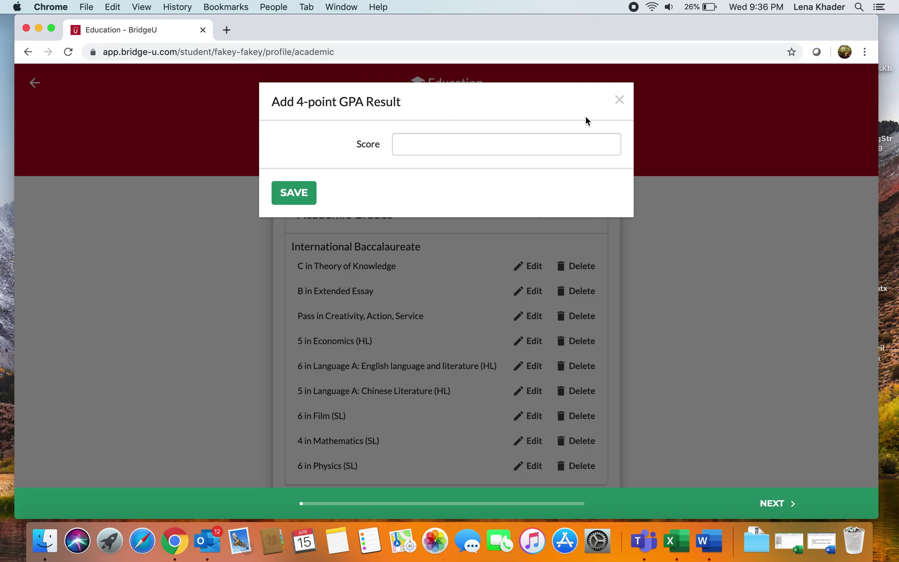
{"action": "left_click", "coordinate": [619, 104]}
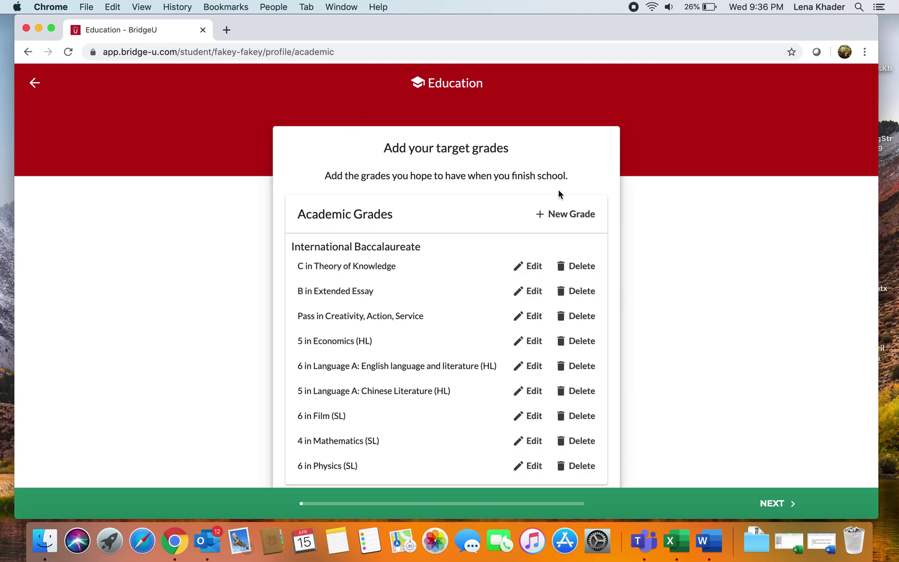
- Review the target SAT/ACT scores and finish the Education section with the existing answers
{"action": "left_click", "coordinate": [769, 503]}
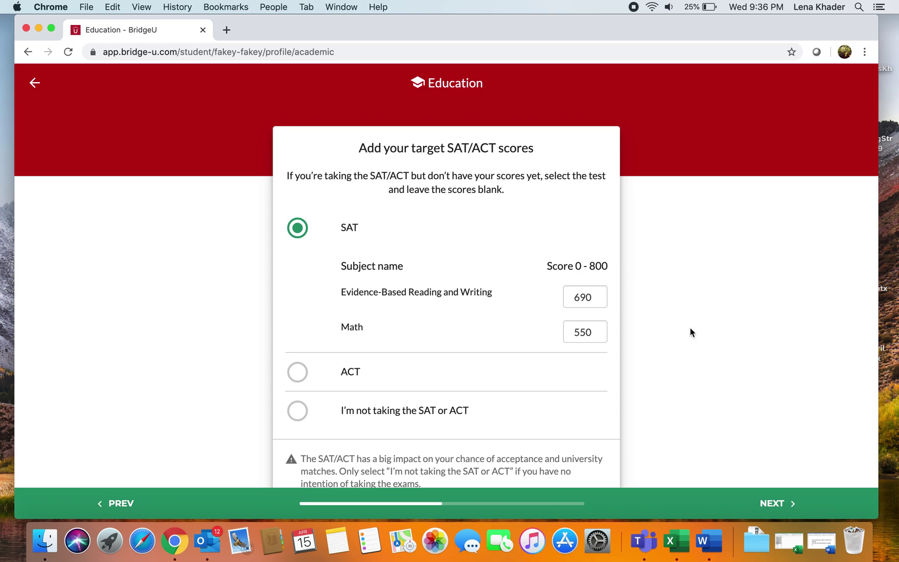
{"action": "left_click", "coordinate": [765, 500]}
{"action": "left_click", "coordinate": [765, 501]}
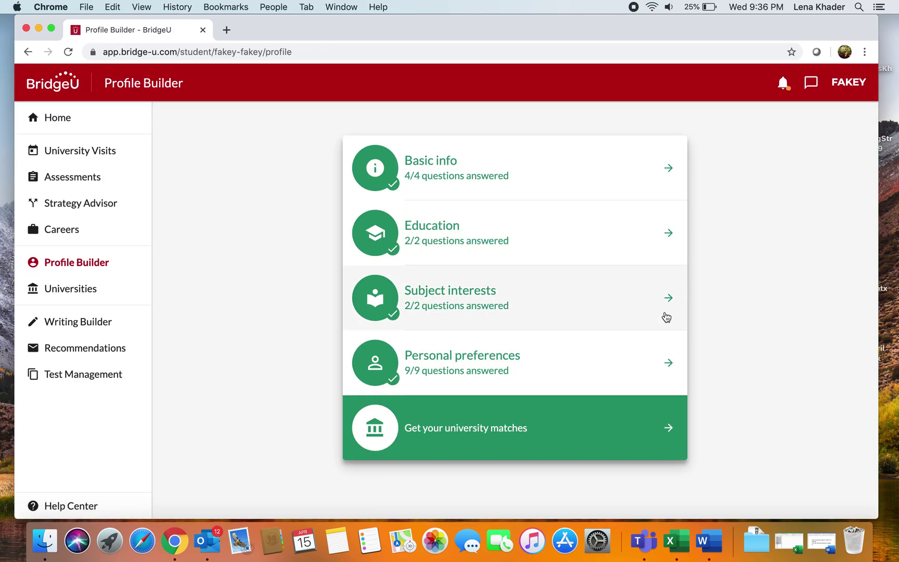
- Review the available and selected subject interests and the question about exploring courses outside them, through to the end of the section
{"action": "left_click", "coordinate": [666, 316]}
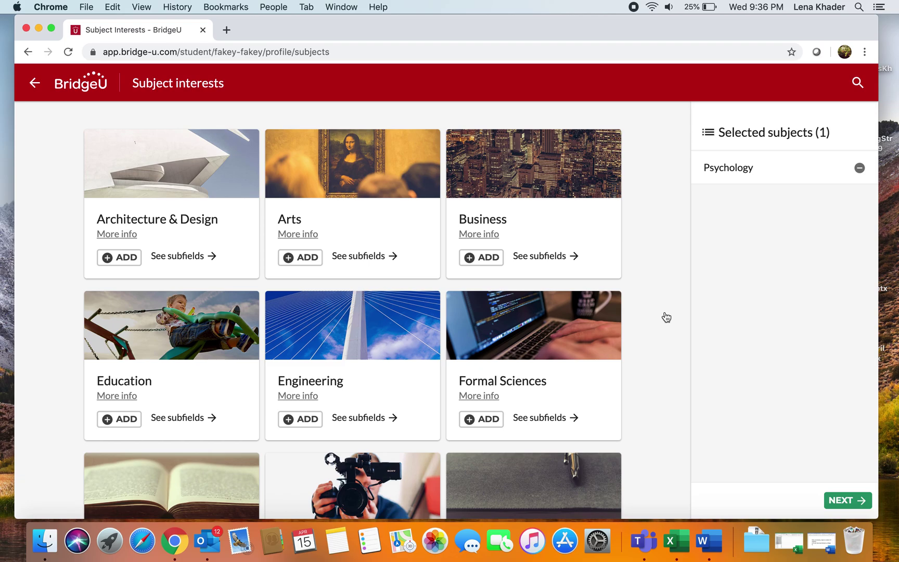
{"action": "scroll", "coordinate": [667, 317], "scroll_direction": "down", "scroll_amount": 3}
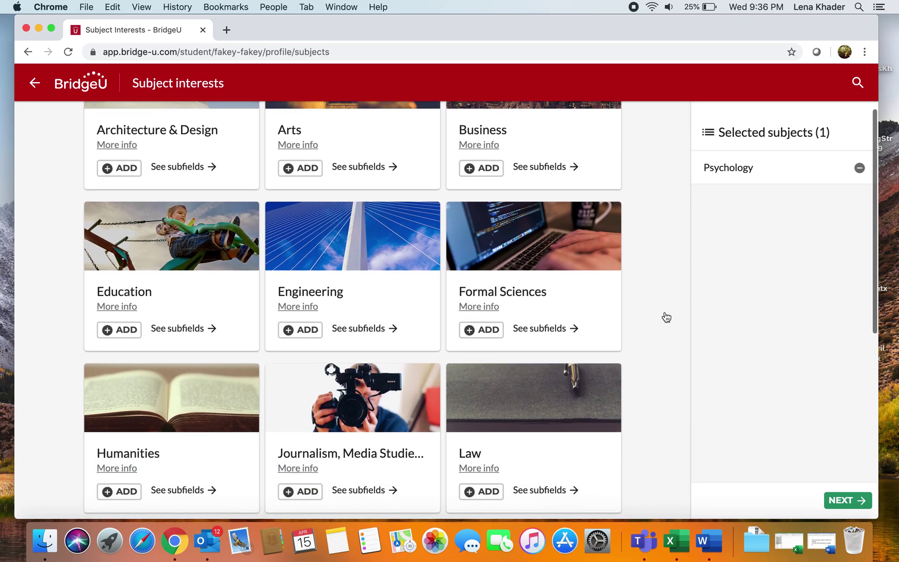
{"action": "scroll", "coordinate": [666, 317], "scroll_direction": "down", "scroll_amount": 3}
{"action": "scroll", "coordinate": [667, 317], "scroll_direction": "up", "scroll_amount": 5}
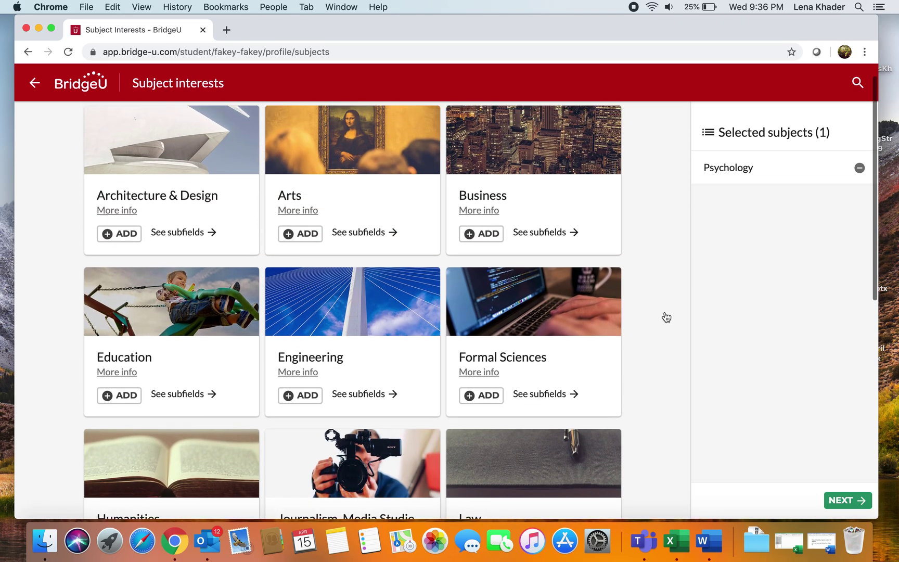
{"action": "scroll", "coordinate": [666, 317], "scroll_direction": "up", "scroll_amount": 1}
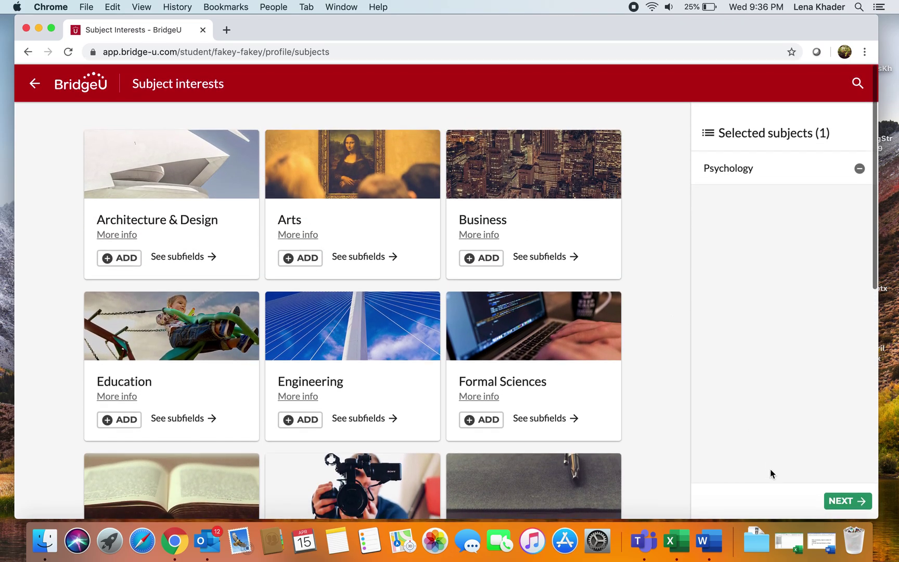
{"action": "left_click", "coordinate": [835, 500]}
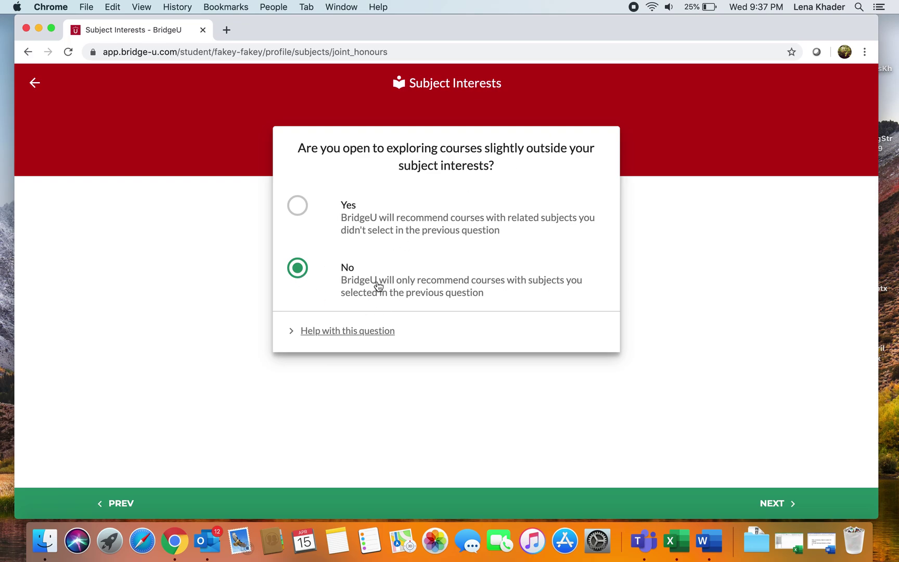
{"action": "left_click", "coordinate": [772, 504]}
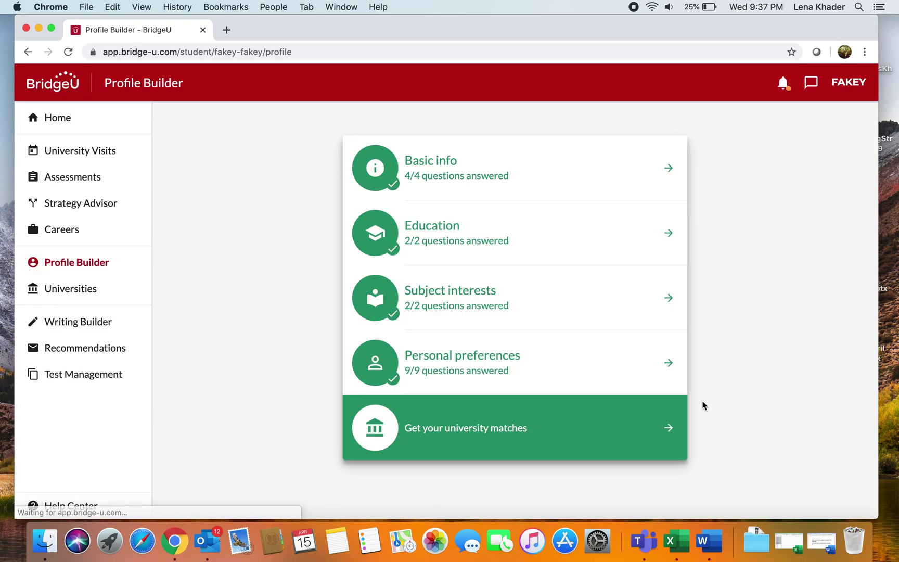
- Open Personal preferences and review the answers on meeting people, class size and preferred United States regions
{"action": "left_click", "coordinate": [586, 376]}
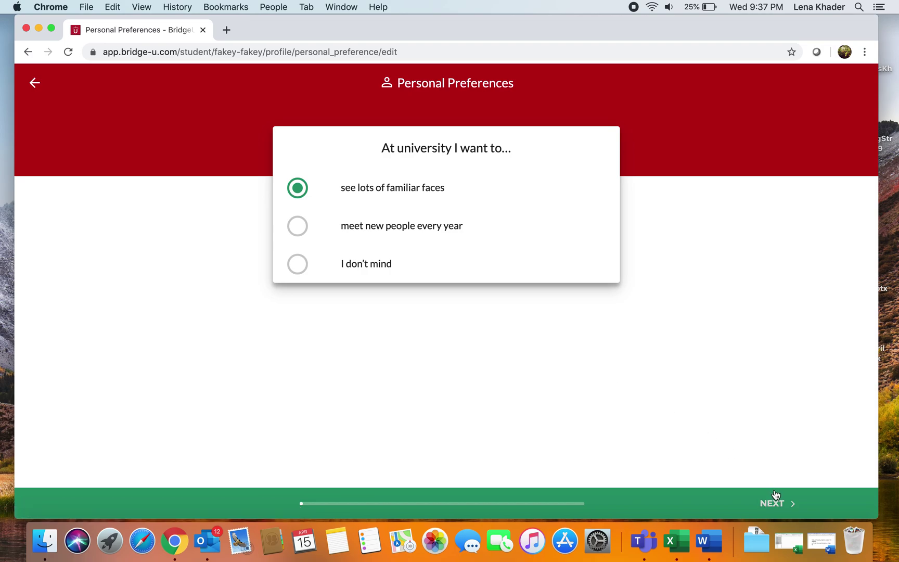
{"action": "left_click", "coordinate": [776, 495]}
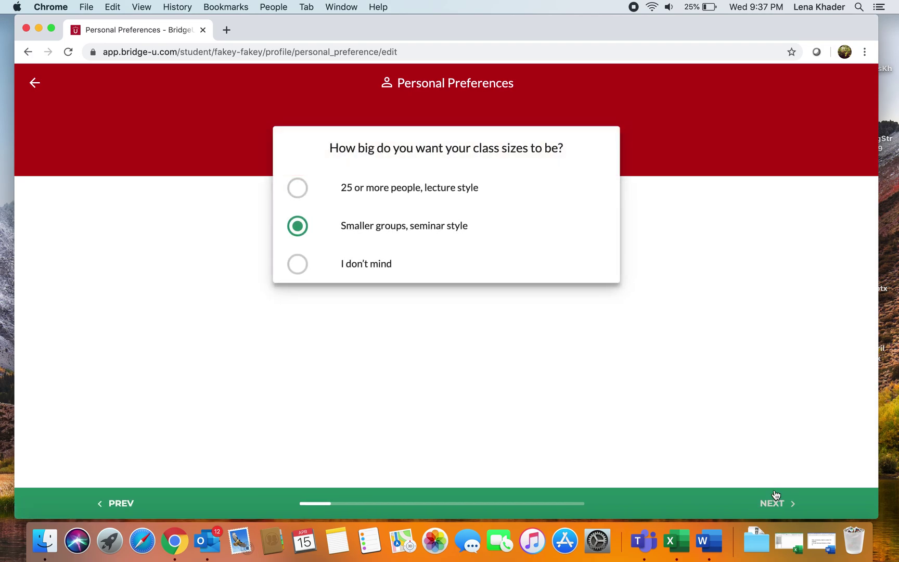
{"action": "left_click", "coordinate": [768, 503]}
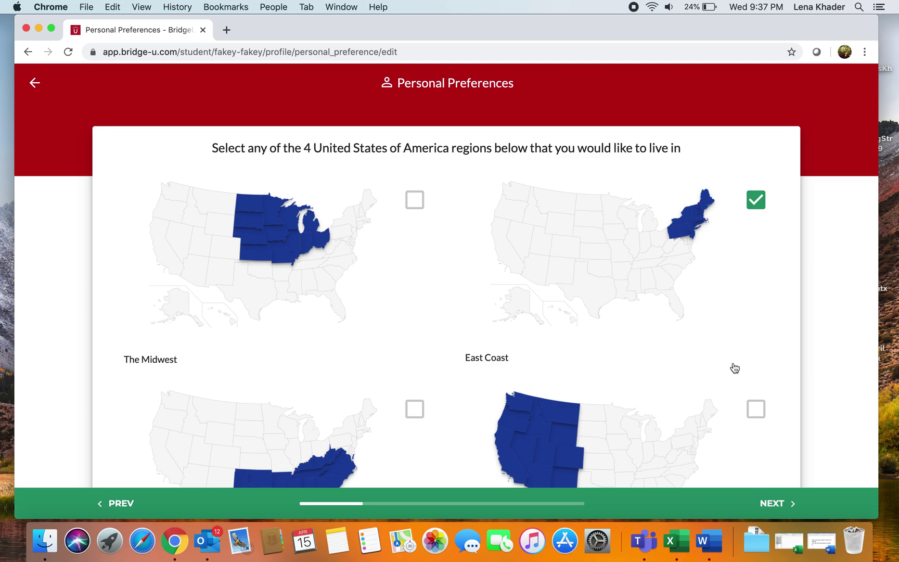
{"action": "scroll", "coordinate": [735, 369], "scroll_direction": "down", "scroll_amount": 3}
{"action": "scroll", "coordinate": [735, 368], "scroll_direction": "up", "scroll_amount": 2}
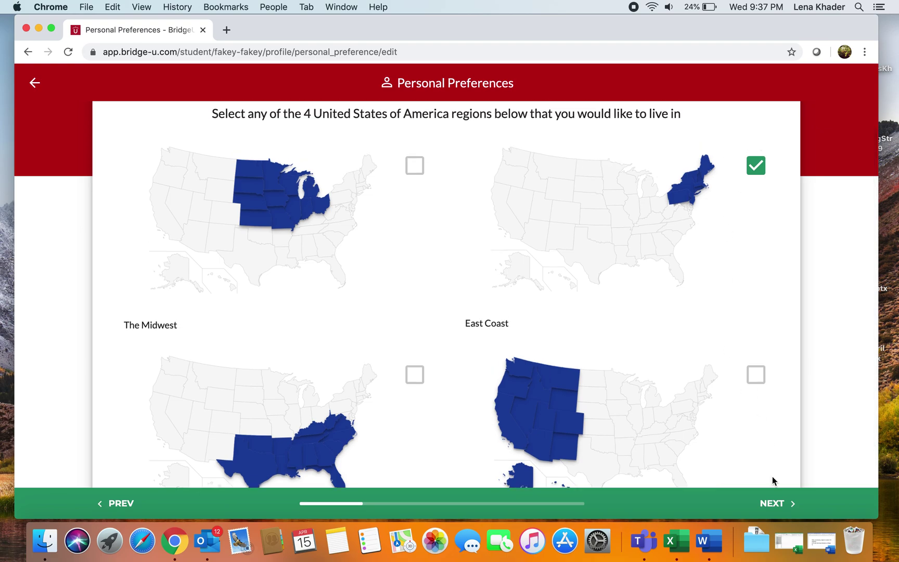
{"action": "left_click", "coordinate": [772, 503]}
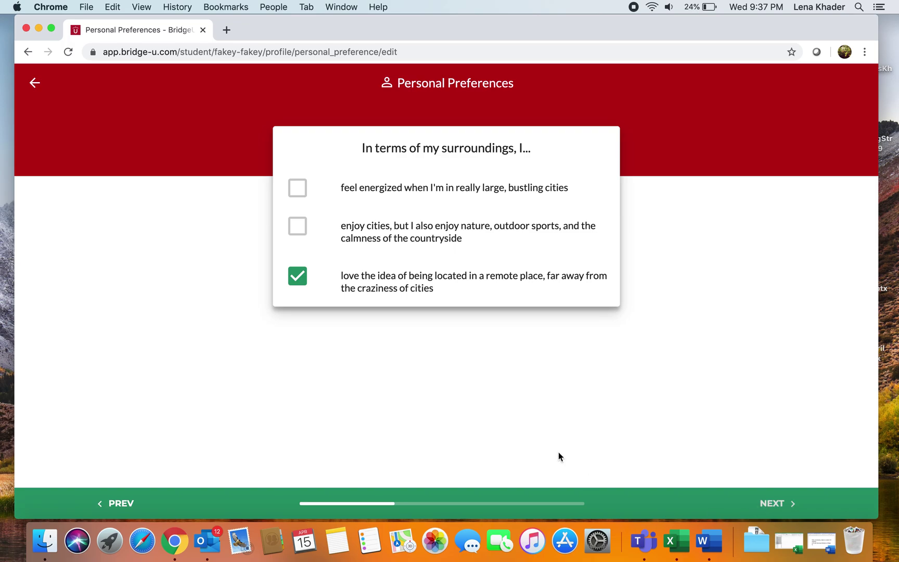
- Set the surroundings preference to only "feel energized when I'm in really large, bustling cities" and save it
{"action": "left_click", "coordinate": [301, 288]}
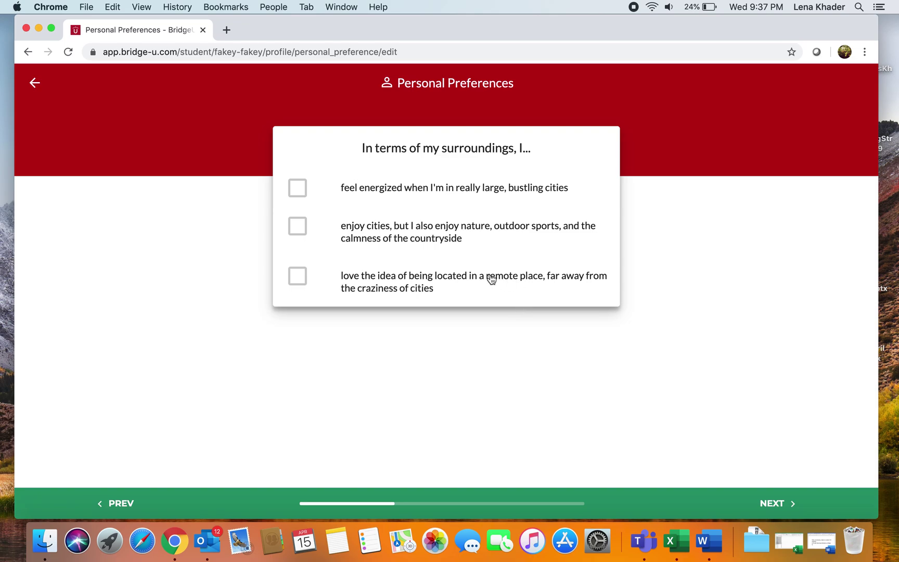
{"action": "left_click", "coordinate": [297, 186]}
{"action": "left_click", "coordinate": [772, 504]}
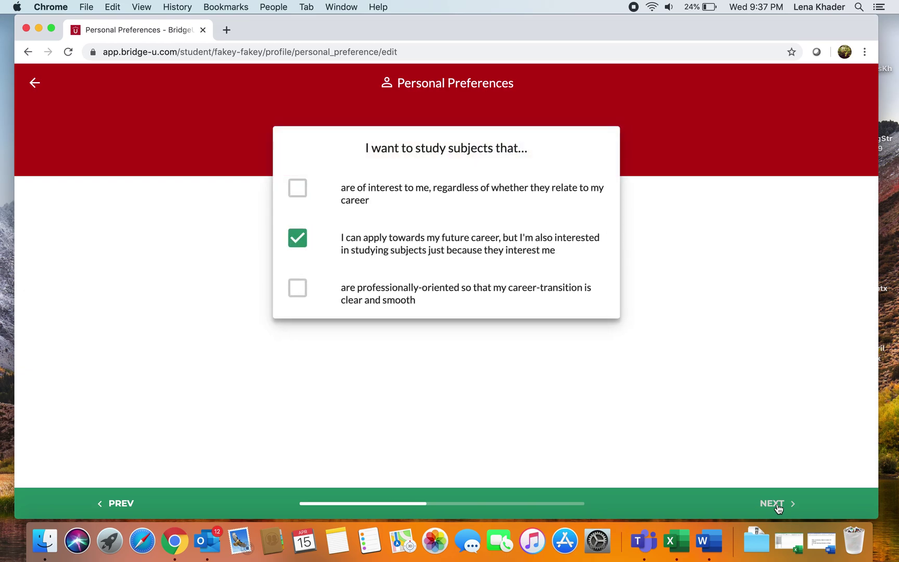
- Review the remaining personal preferences, from study subjects and tuition budget to international student share, and finish the section
{"action": "left_click", "coordinate": [773, 504]}
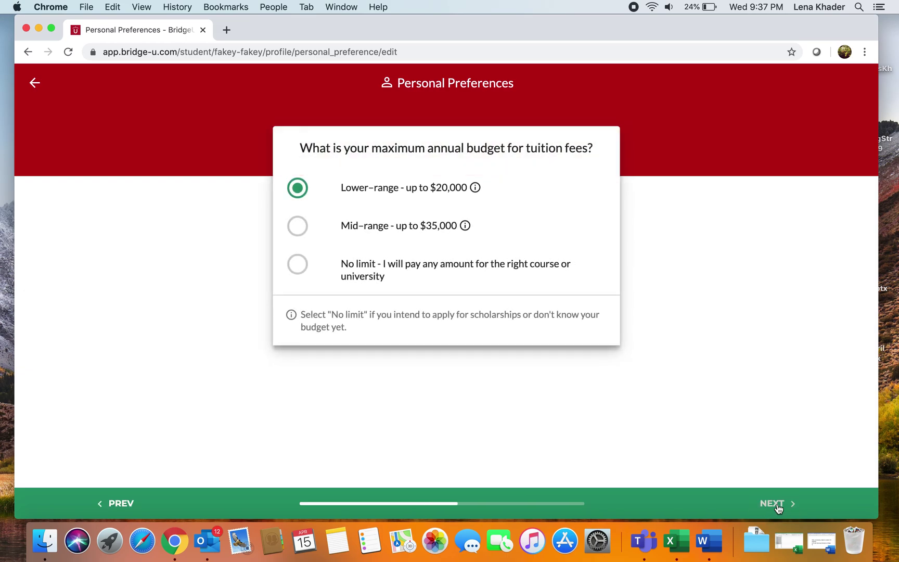
{"action": "left_click", "coordinate": [777, 503]}
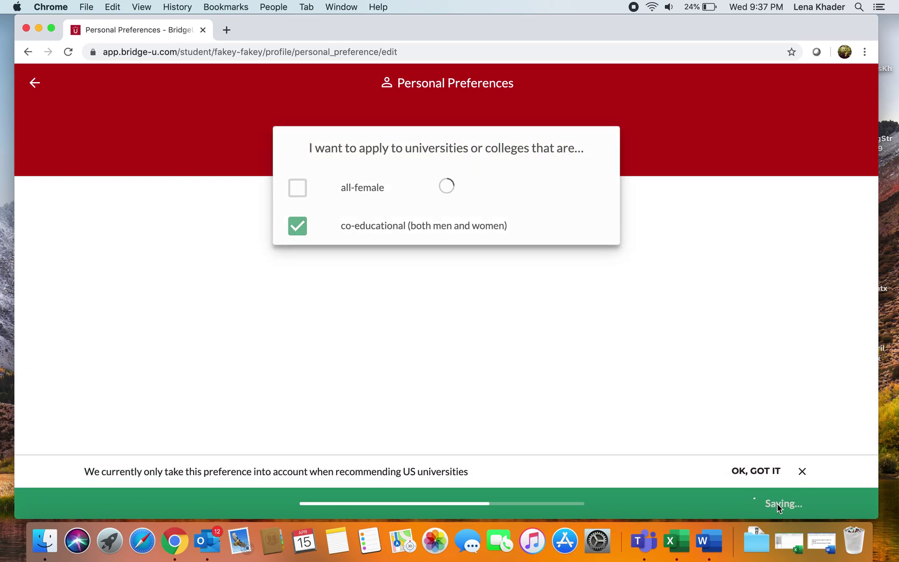
{"action": "left_click", "coordinate": [778, 504]}
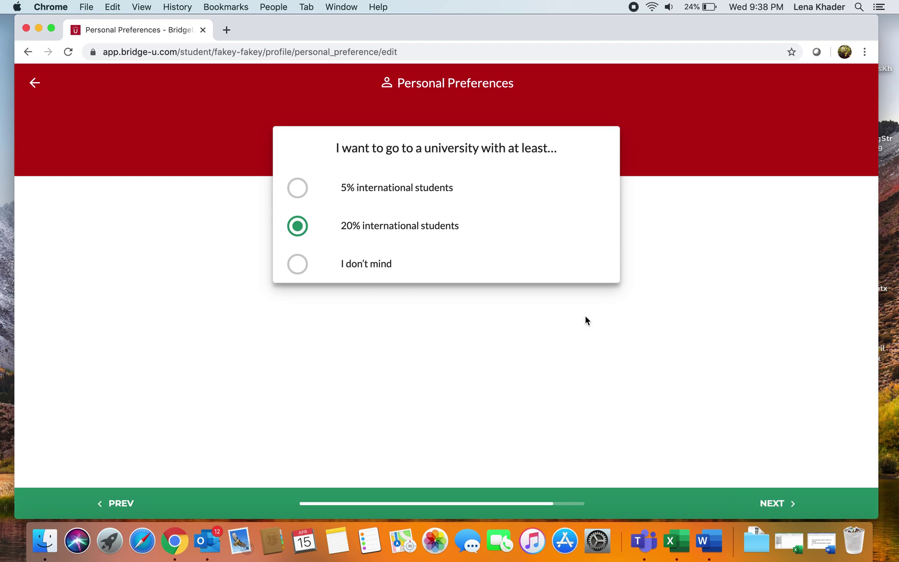
{"action": "left_click", "coordinate": [768, 504]}
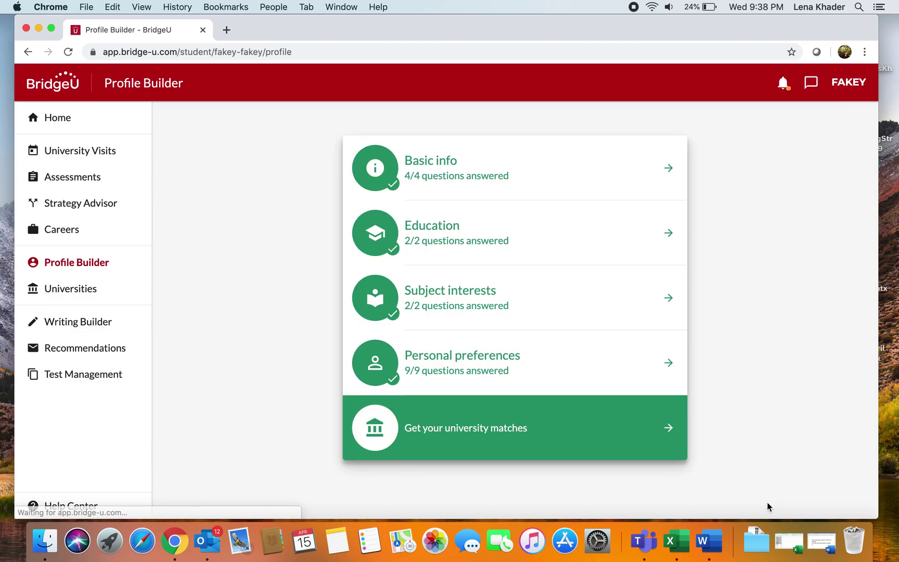
- Get the university matches, dismiss the new-matches notice and browse the recommended reach, match and safety options
{"action": "left_click", "coordinate": [560, 446]}
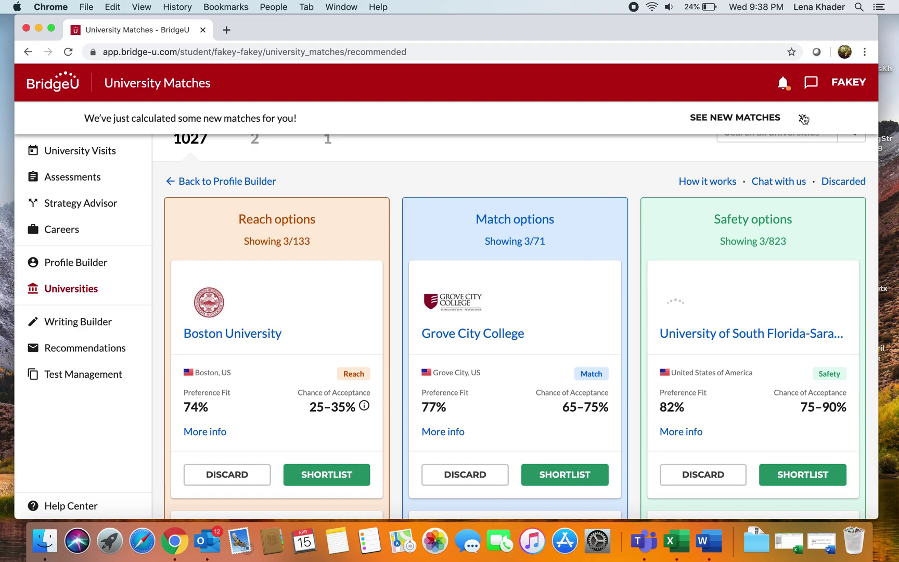
{"action": "left_click", "coordinate": [804, 119]}
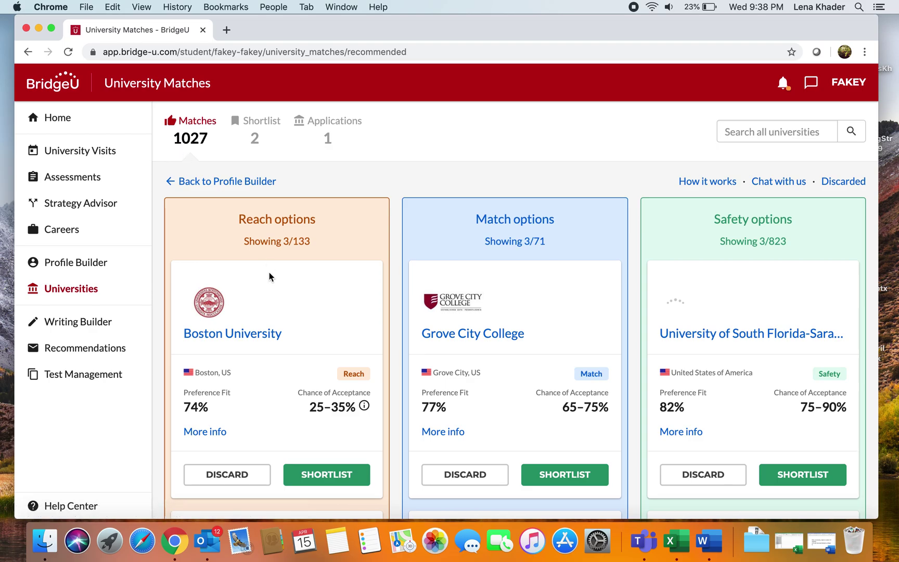
{"action": "scroll", "coordinate": [277, 297], "scroll_direction": "down", "scroll_amount": 10}
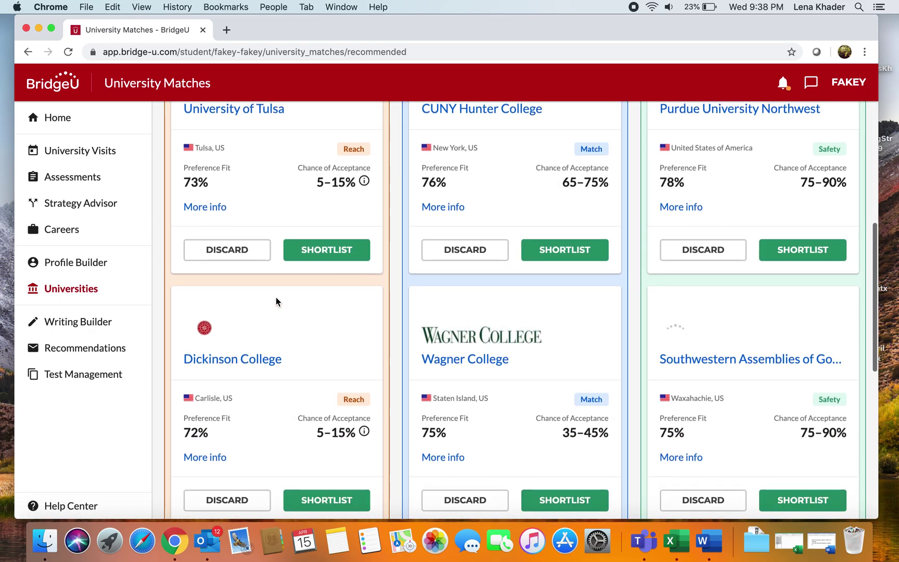
{"action": "scroll", "coordinate": [277, 298], "scroll_direction": "down", "scroll_amount": 5}
{"action": "scroll", "coordinate": [276, 297], "scroll_direction": "up", "scroll_amount": 8}
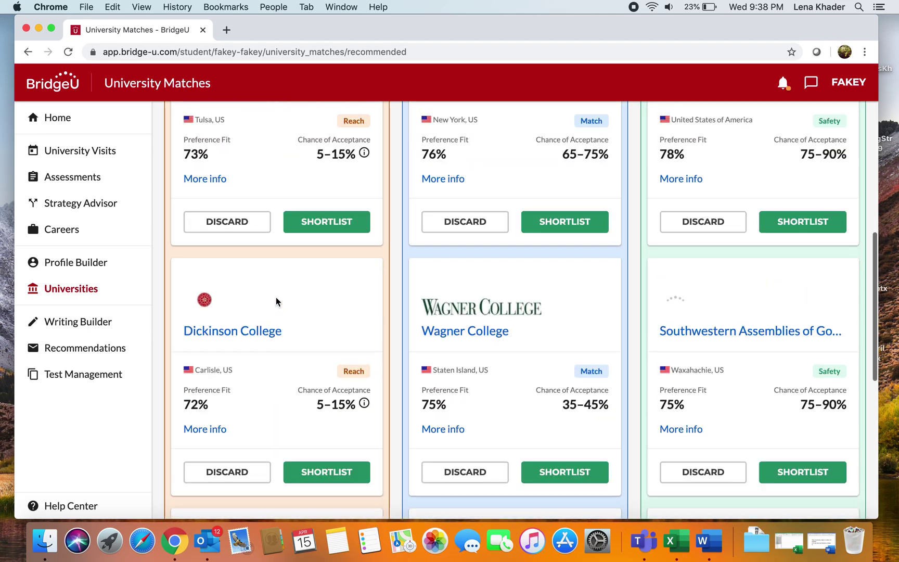
{"action": "scroll", "coordinate": [276, 297], "scroll_direction": "up", "scroll_amount": 5}
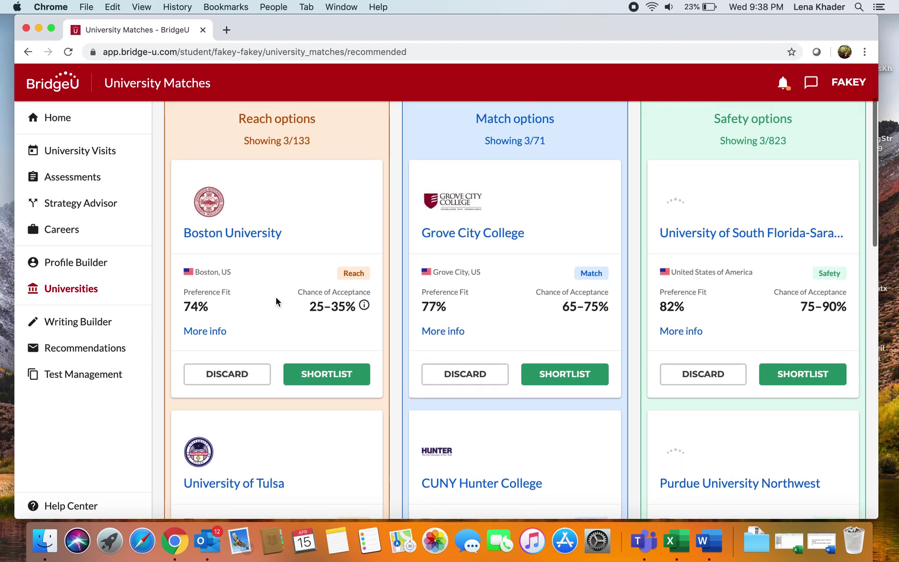
{"action": "scroll", "coordinate": [276, 297], "scroll_direction": "up", "scroll_amount": 3}
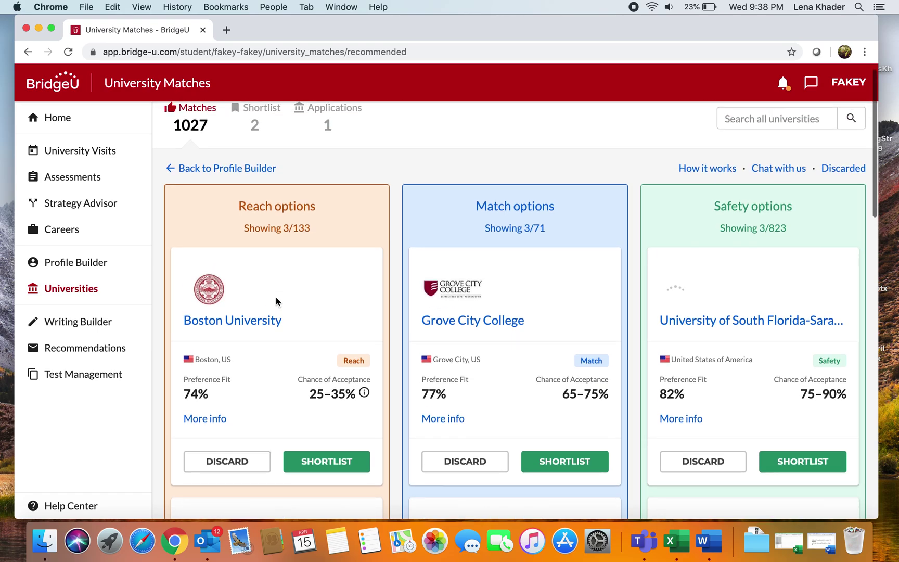
{"action": "scroll", "coordinate": [276, 297], "scroll_direction": "down", "scroll_amount": 6}
{"action": "scroll", "coordinate": [279, 299], "scroll_direction": "up", "scroll_amount": 4}
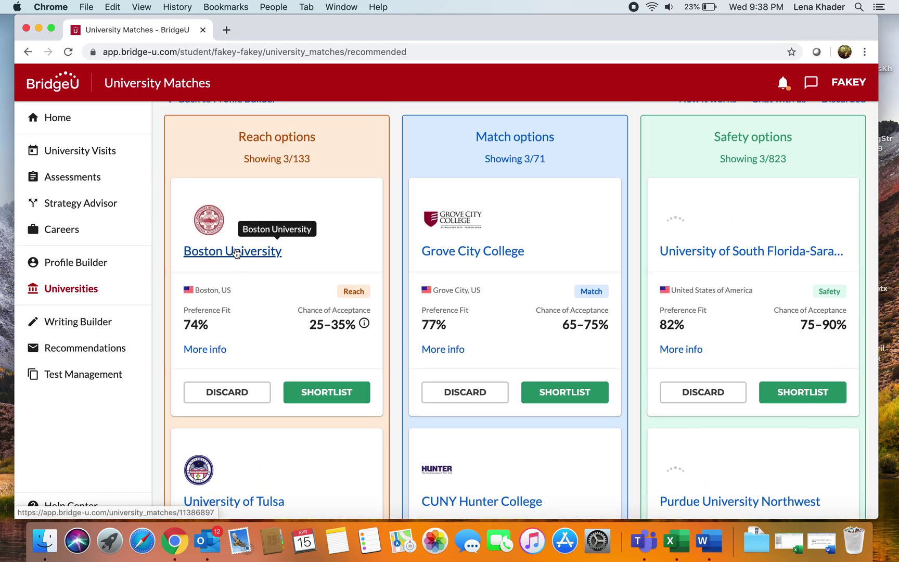
- Open the Boston University match and review its university details, chance of acceptance, TOEFL requirement and preference fit comparison
{"action": "left_click", "coordinate": [240, 253]}
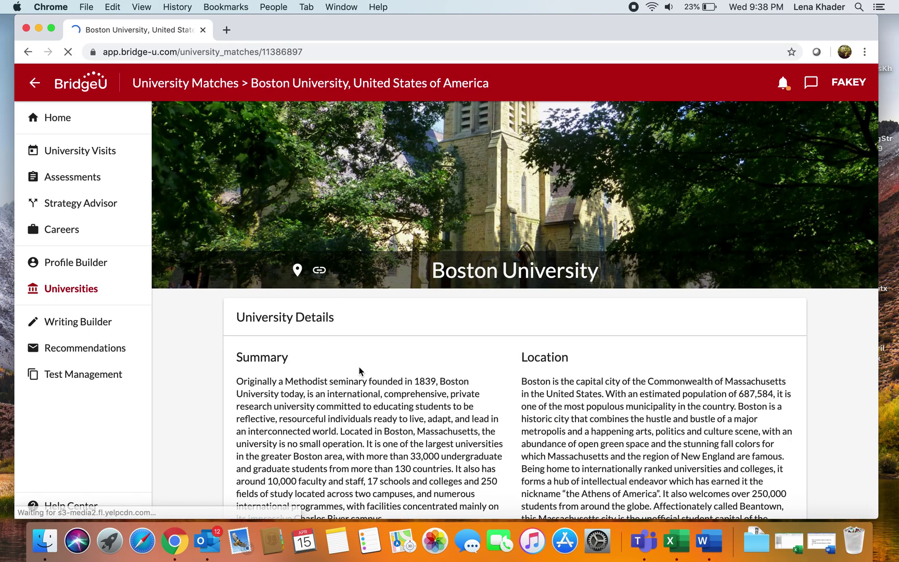
{"action": "scroll", "coordinate": [359, 370], "scroll_direction": "down", "scroll_amount": 5}
{"action": "scroll", "coordinate": [359, 370], "scroll_direction": "down", "scroll_amount": 1}
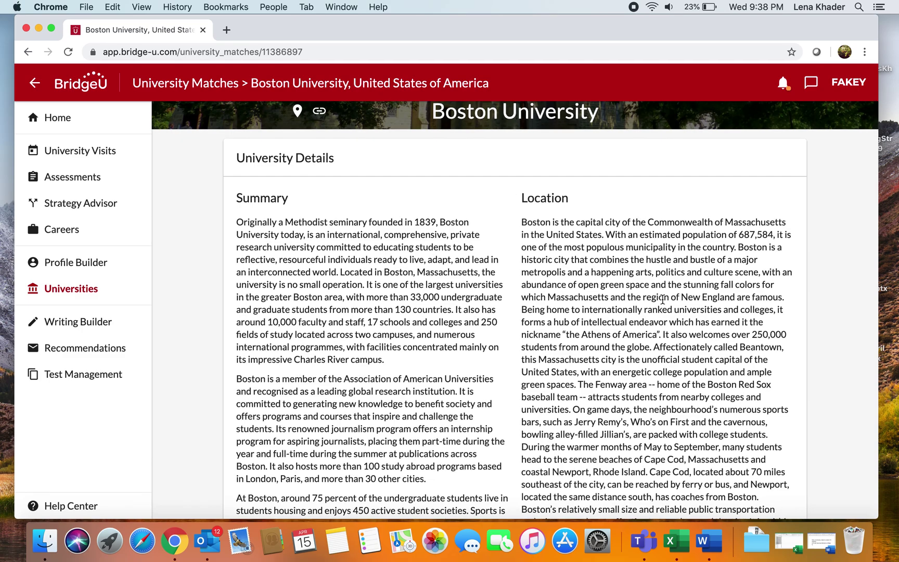
{"action": "scroll", "coordinate": [556, 405], "scroll_direction": "down", "scroll_amount": 15}
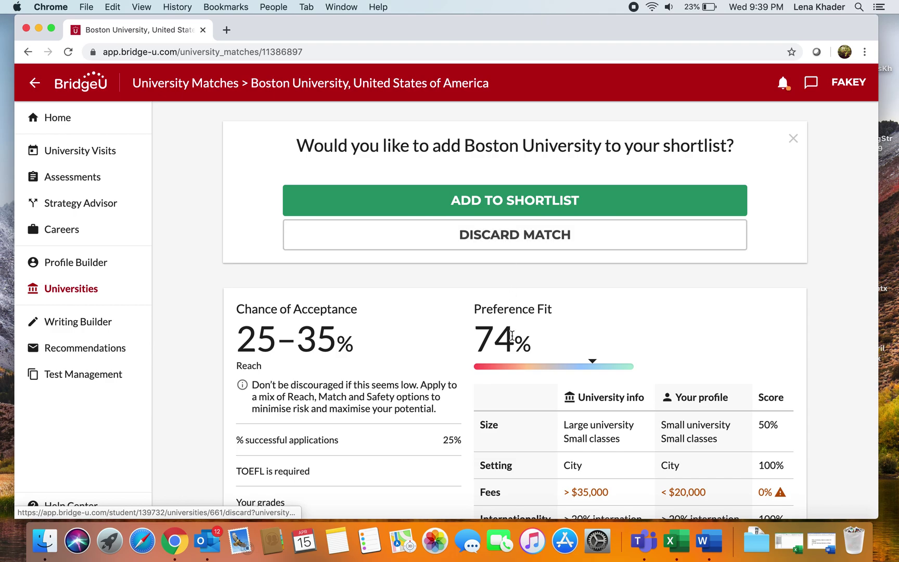
{"action": "scroll", "coordinate": [512, 336], "scroll_direction": "down", "scroll_amount": 3}
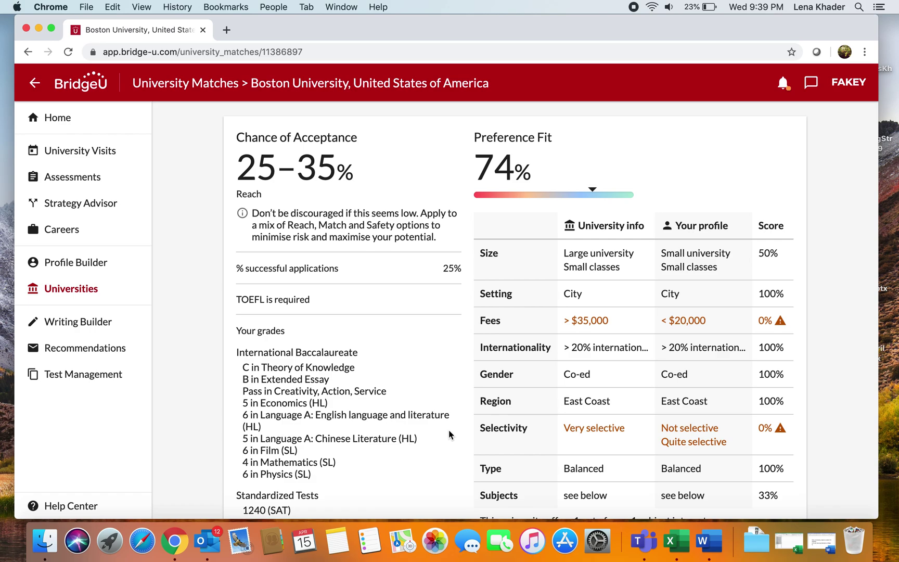
{"action": "scroll", "coordinate": [450, 430], "scroll_direction": "down", "scroll_amount": 1}
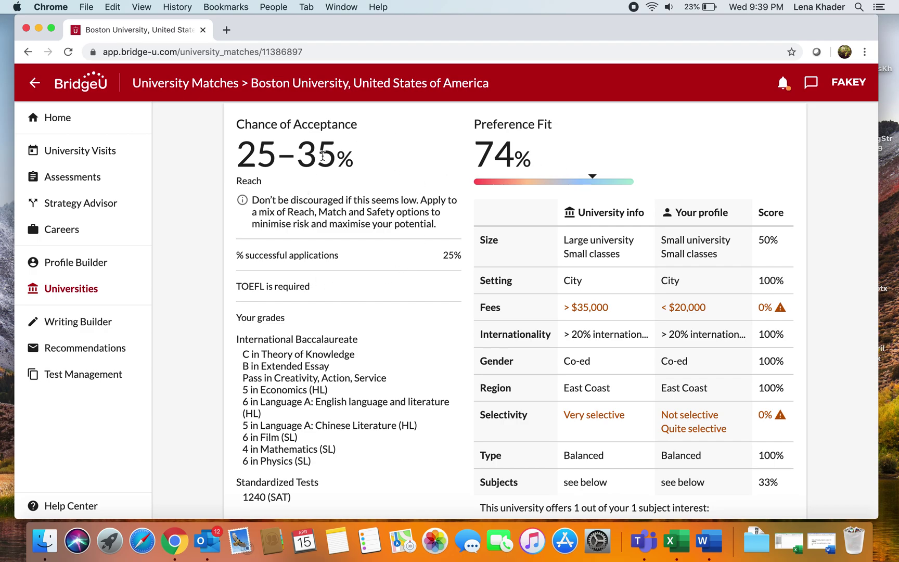
{"action": "scroll", "coordinate": [354, 209], "scroll_direction": "down", "scroll_amount": 3}
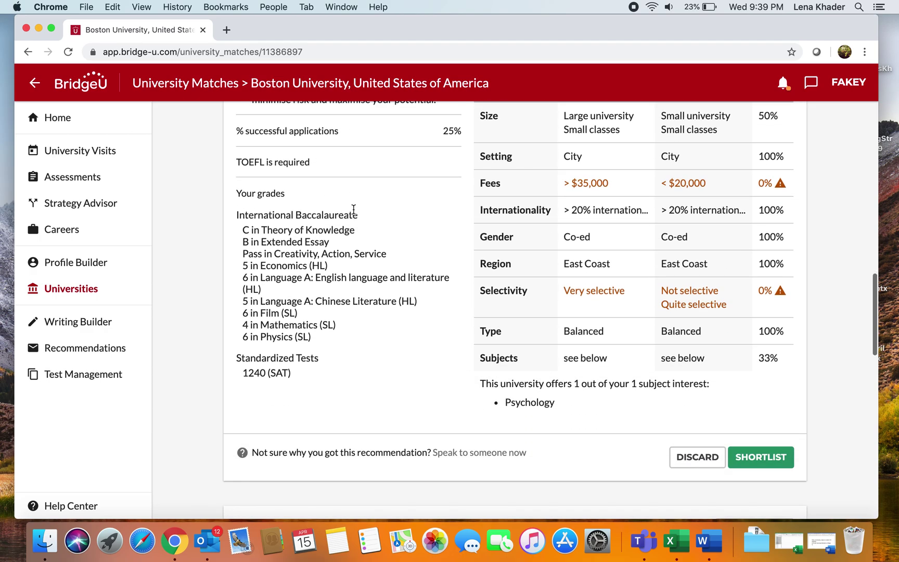
{"action": "left_click_drag", "start_coordinate": [314, 166], "coordinate": [241, 158]}
{"action": "left_click", "coordinate": [241, 158]}
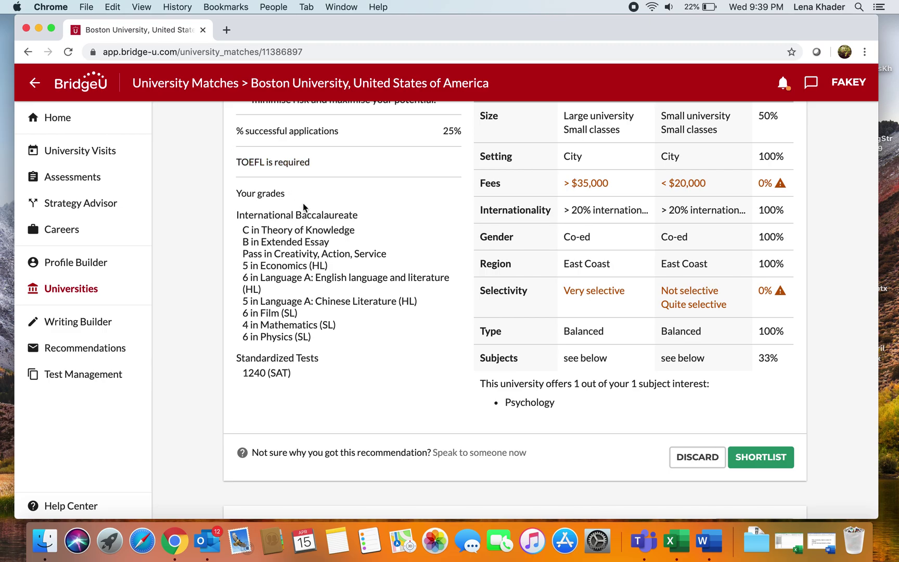
- Add the note "TOEFL is required -- remember to double check the website!" to the Boston University scrapbook
{"action": "scroll", "coordinate": [304, 208], "scroll_direction": "down", "scroll_amount": 2}
{"action": "scroll", "coordinate": [303, 207], "scroll_direction": "down", "scroll_amount": 7}
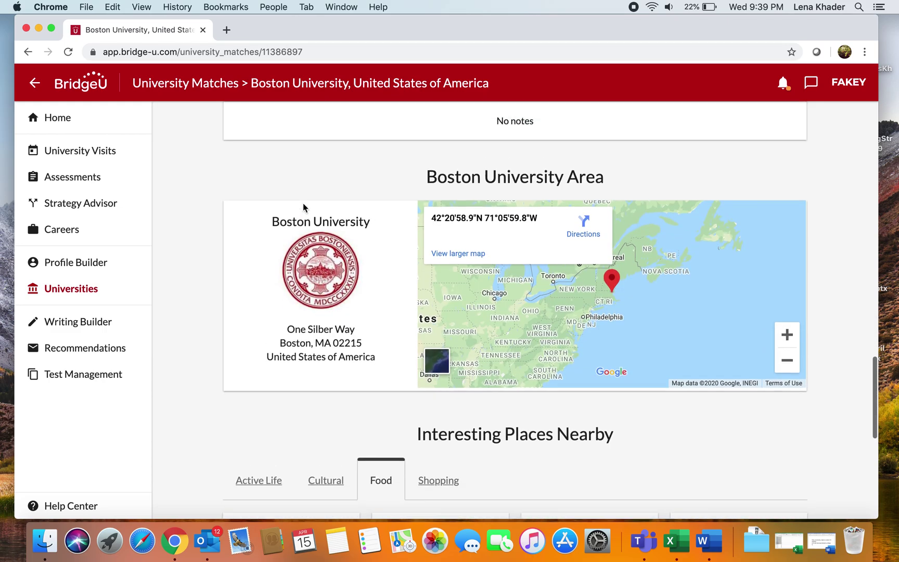
{"action": "scroll", "coordinate": [304, 207], "scroll_direction": "up", "scroll_amount": 3}
{"action": "left_click", "coordinate": [750, 219]}
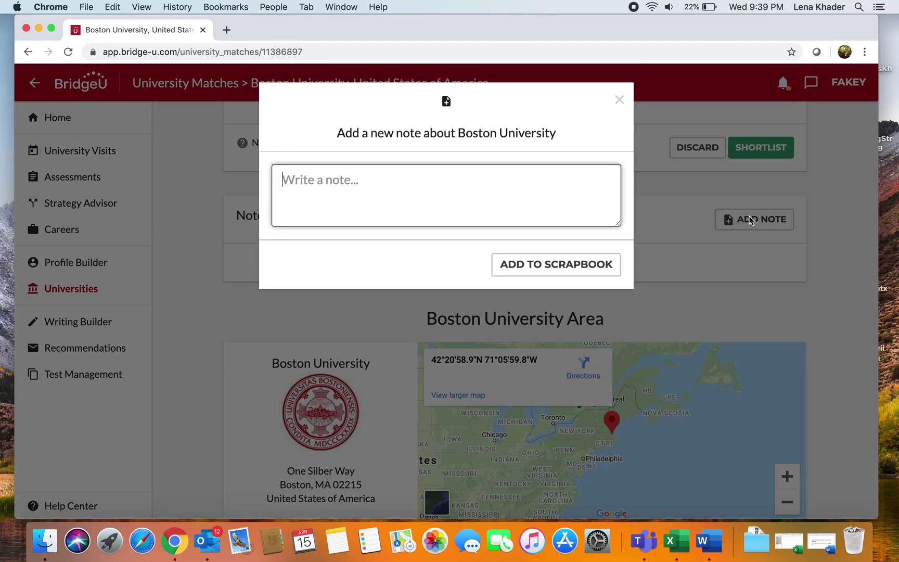
{"action": "type", "text": "TOEFL IS"}
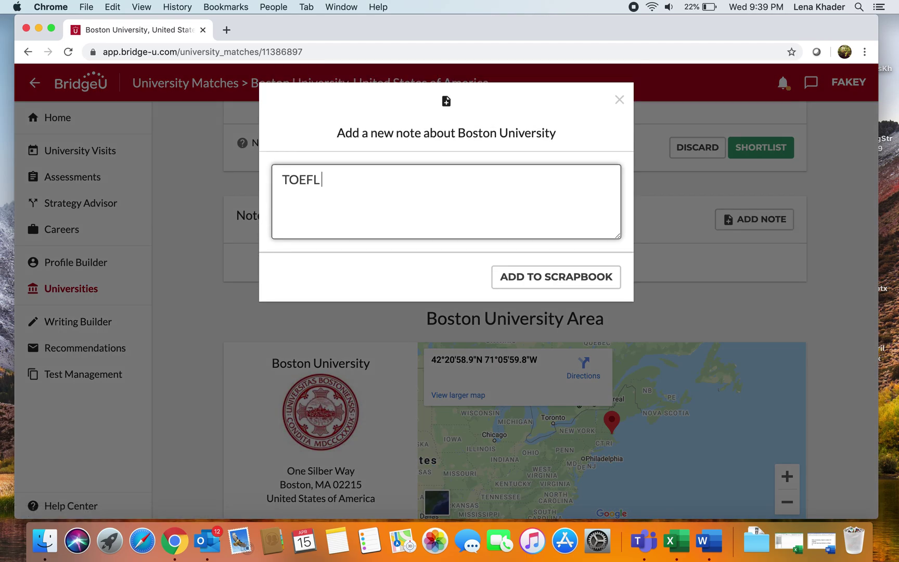
{"action": "type", "text": "is required -- remember to d"}
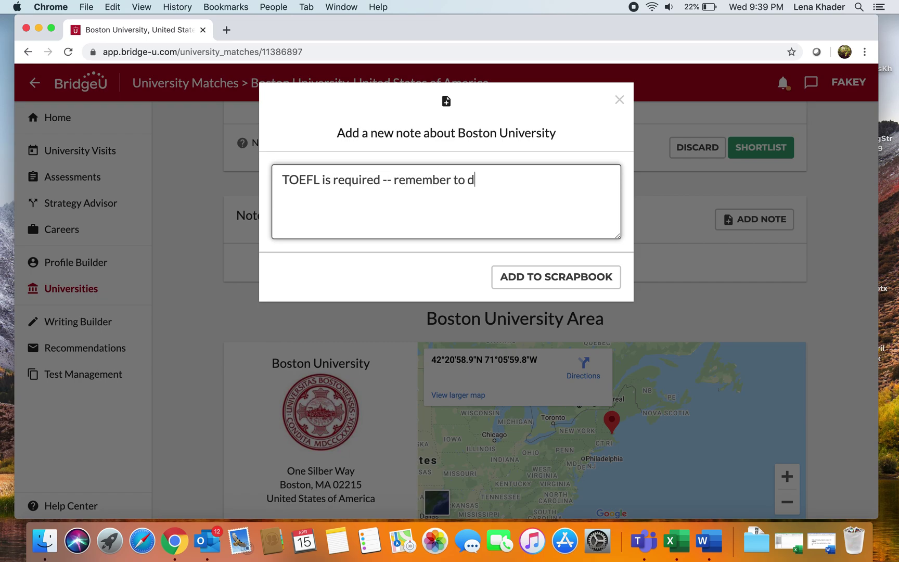
{"action": "type", "text": "ouble check the website!"}
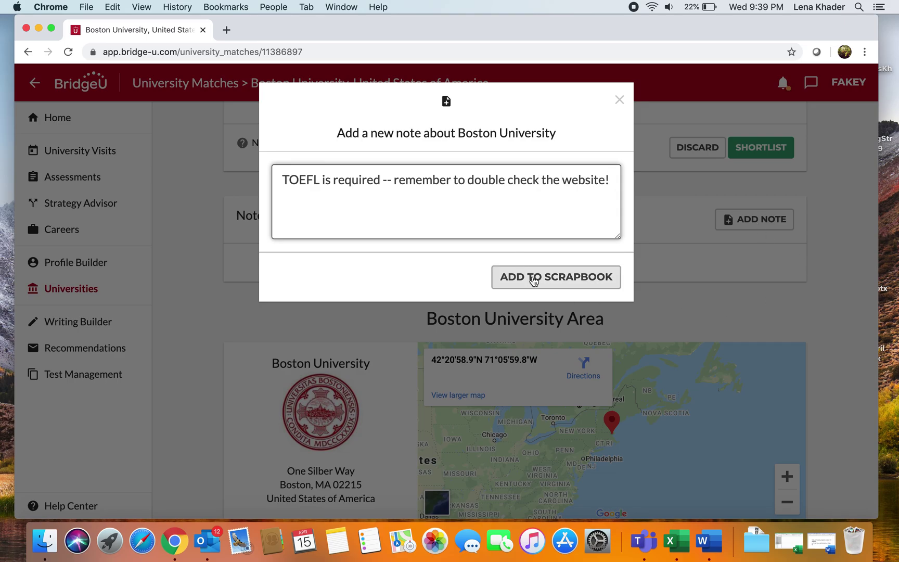
{"action": "left_click", "coordinate": [534, 277]}
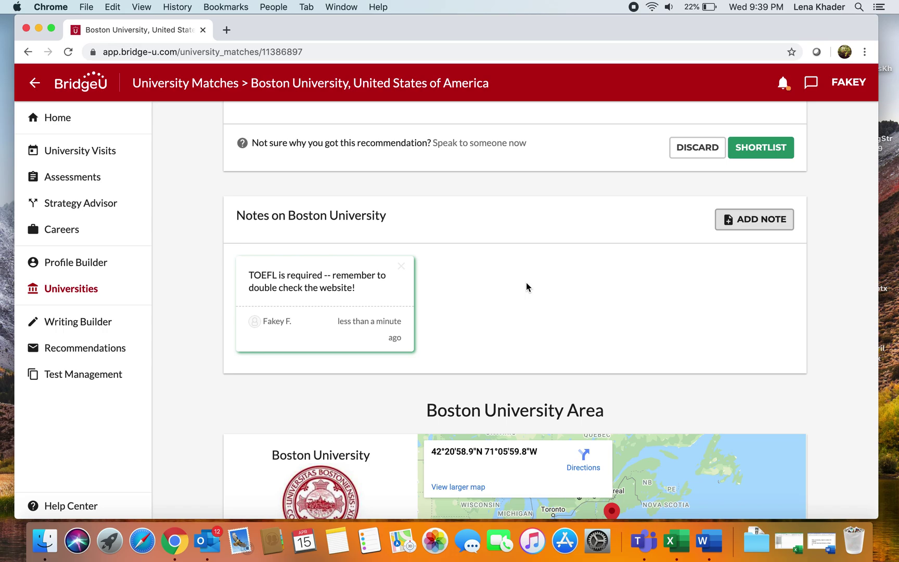
- Return to Boston University's grades and preference comparison and switch the browser window to full screen
{"action": "scroll", "coordinate": [527, 286], "scroll_direction": "up", "scroll_amount": 5}
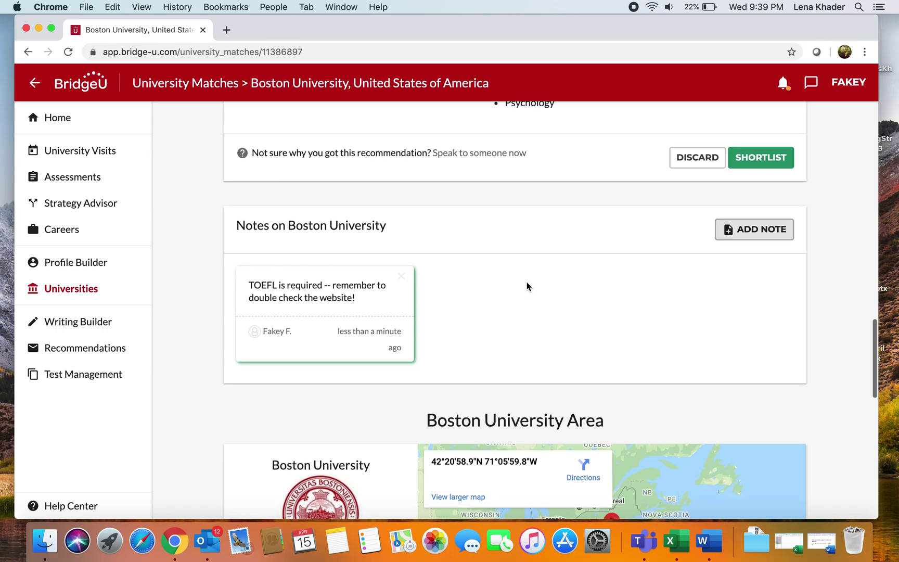
{"action": "scroll", "coordinate": [527, 285], "scroll_direction": "up", "scroll_amount": 2}
{"action": "scroll", "coordinate": [527, 286], "scroll_direction": "up", "scroll_amount": 1}
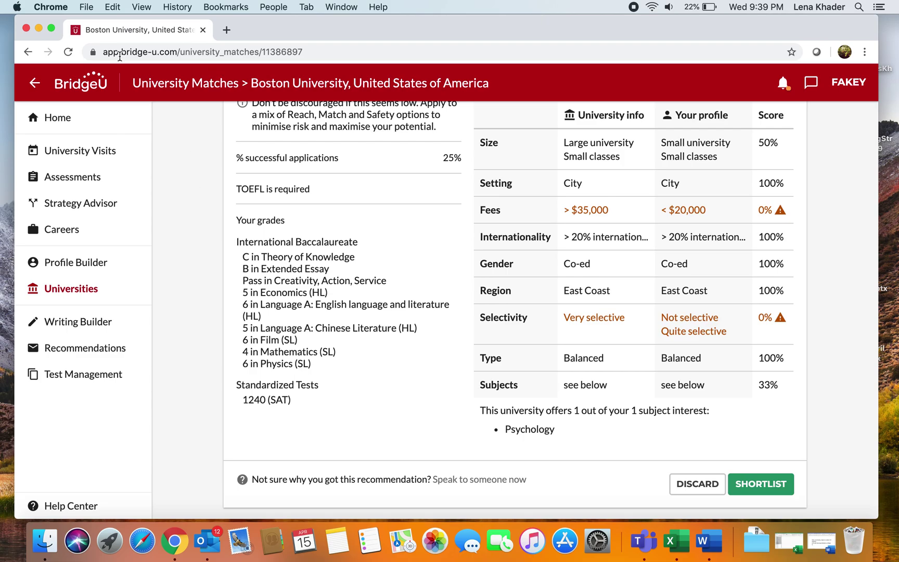
{"action": "left_click", "coordinate": [51, 27]}
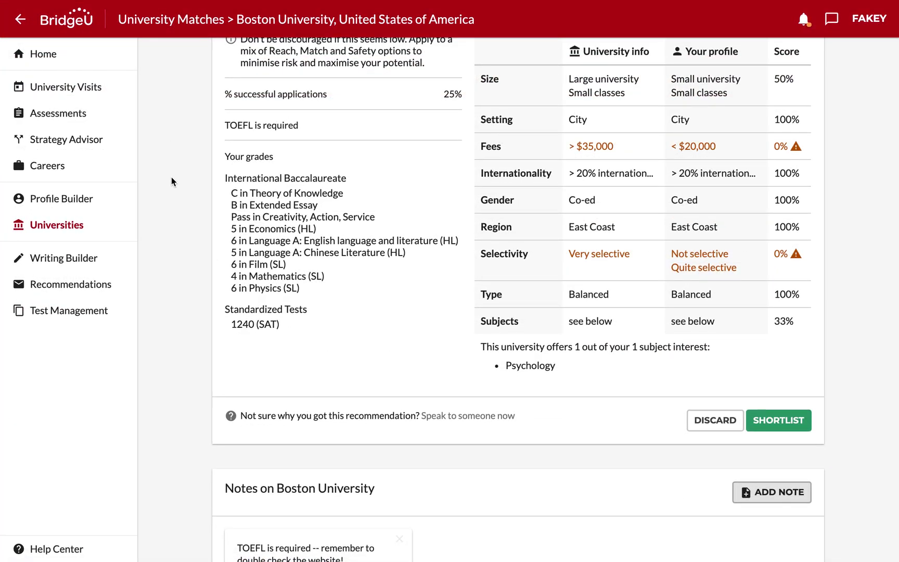
- Look over Boston University's notes and area information, and add the university to the shortlist
{"action": "scroll", "coordinate": [171, 180], "scroll_direction": "down", "scroll_amount": 5}
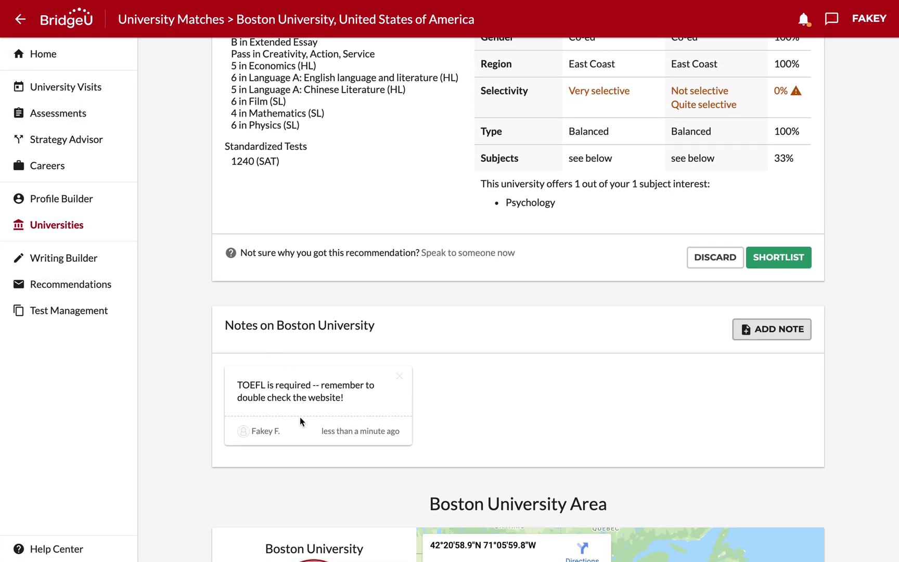
{"action": "scroll", "coordinate": [270, 391], "scroll_direction": "down", "scroll_amount": 5}
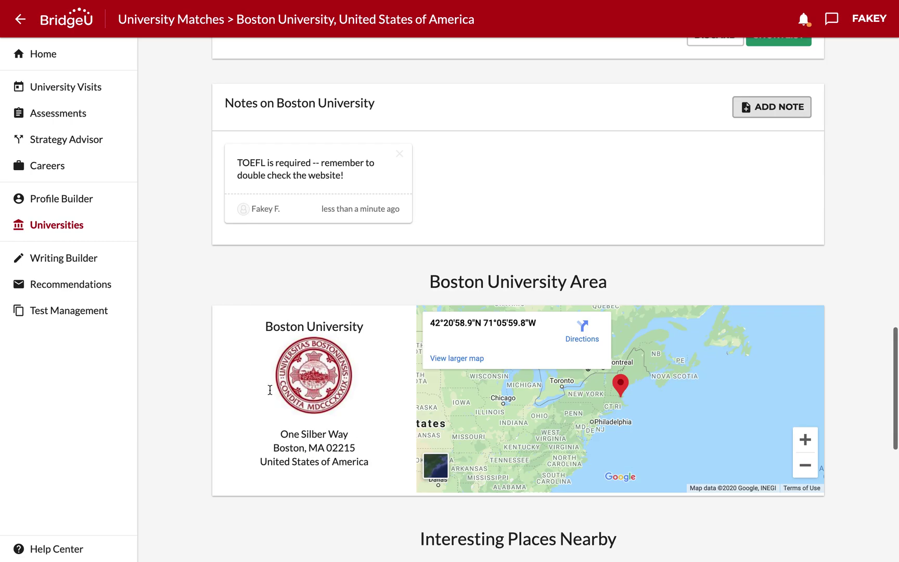
{"action": "scroll", "coordinate": [270, 389], "scroll_direction": "down", "scroll_amount": 9}
{"action": "scroll", "coordinate": [270, 390], "scroll_direction": "up", "scroll_amount": 20}
{"action": "scroll", "coordinate": [270, 390], "scroll_direction": "up", "scroll_amount": 5}
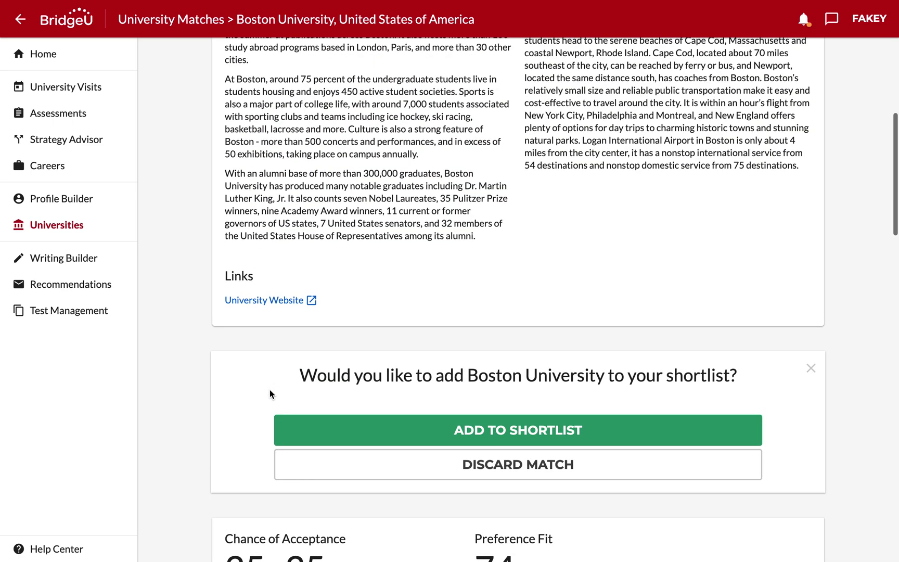
{"action": "left_click", "coordinate": [436, 436]}
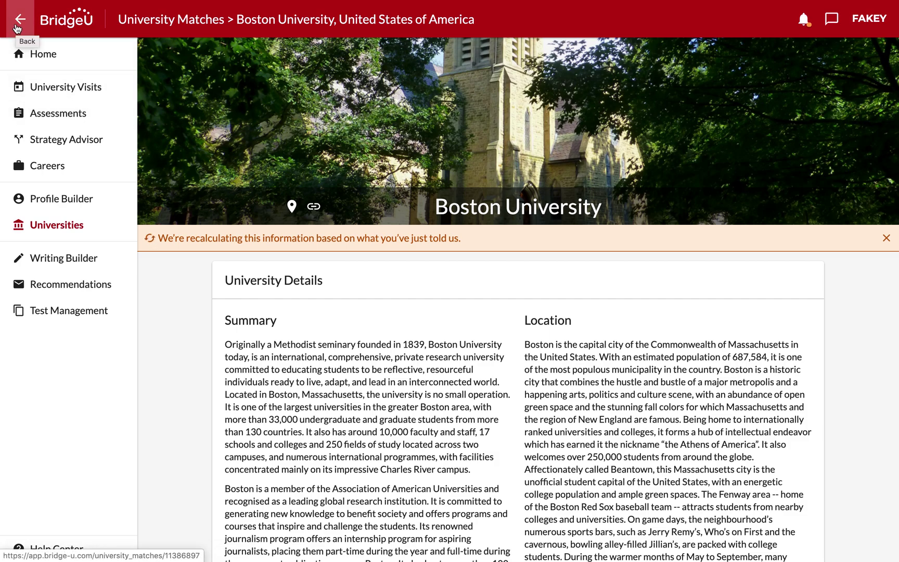
- Return to the university matches and discard Grove City College and CUNY Hunter College from the match options
{"action": "left_click", "coordinate": [41, 231]}
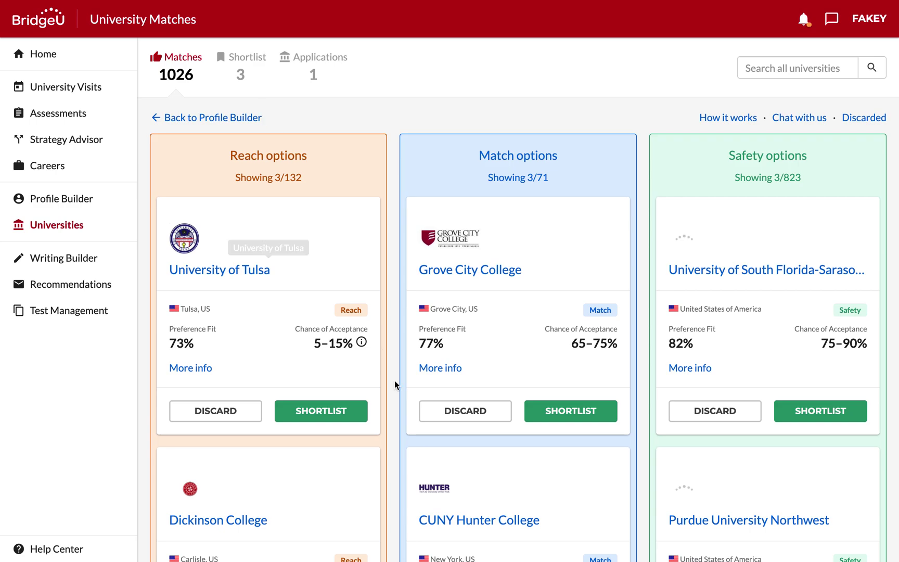
{"action": "scroll", "coordinate": [508, 393], "scroll_direction": "down", "scroll_amount": 3}
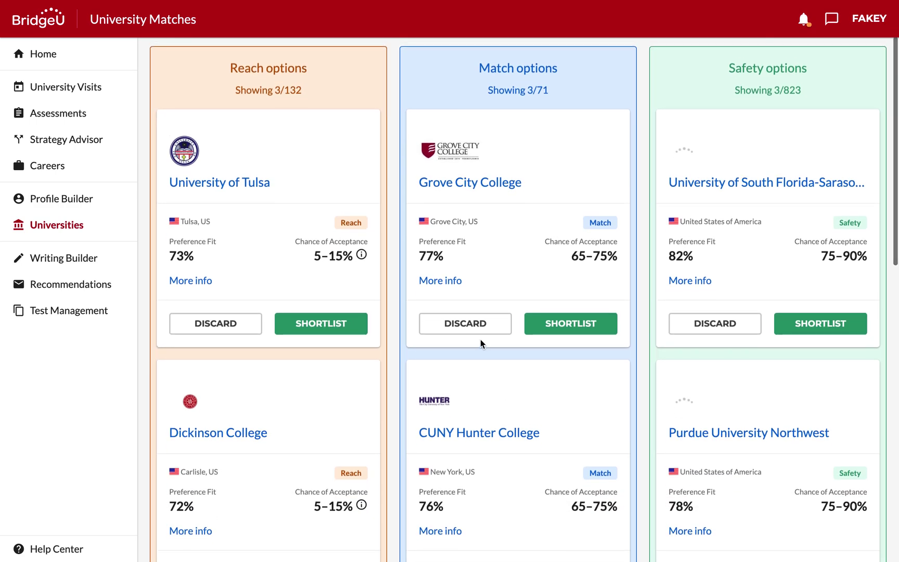
{"action": "left_click", "coordinate": [479, 332]}
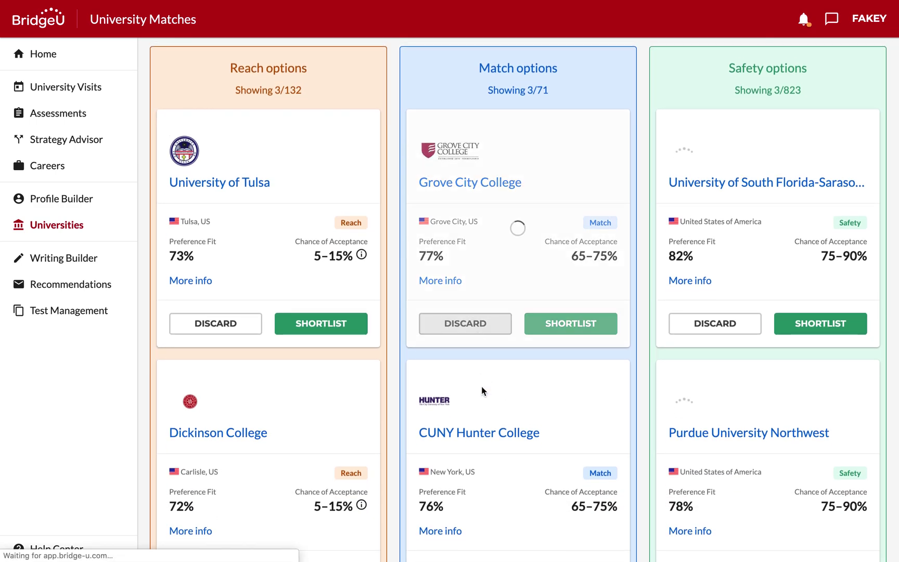
{"action": "scroll", "coordinate": [482, 386], "scroll_direction": "down", "scroll_amount": 3}
{"action": "left_click", "coordinate": [463, 412]}
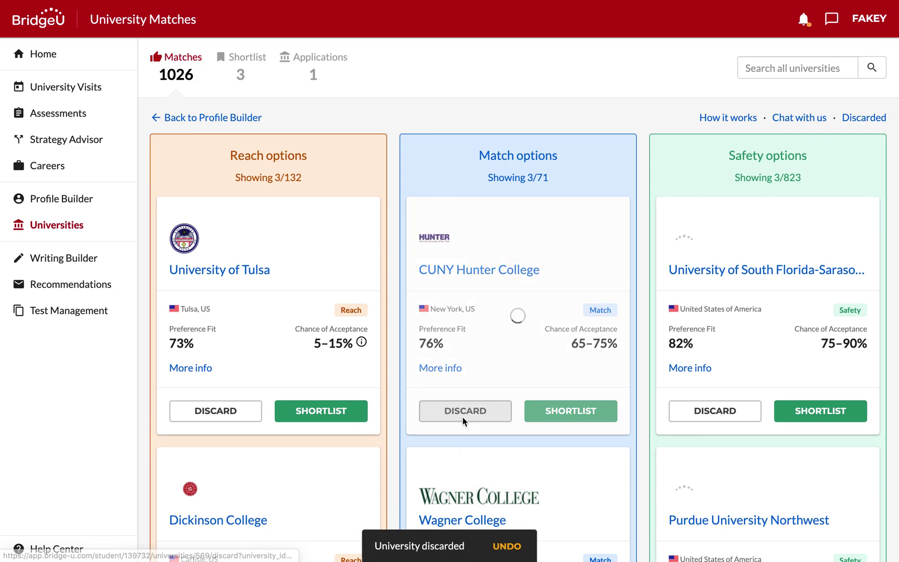
{"action": "scroll", "coordinate": [464, 417], "scroll_direction": "down", "scroll_amount": 8}
{"action": "scroll", "coordinate": [503, 460], "scroll_direction": "up", "scroll_amount": 10}
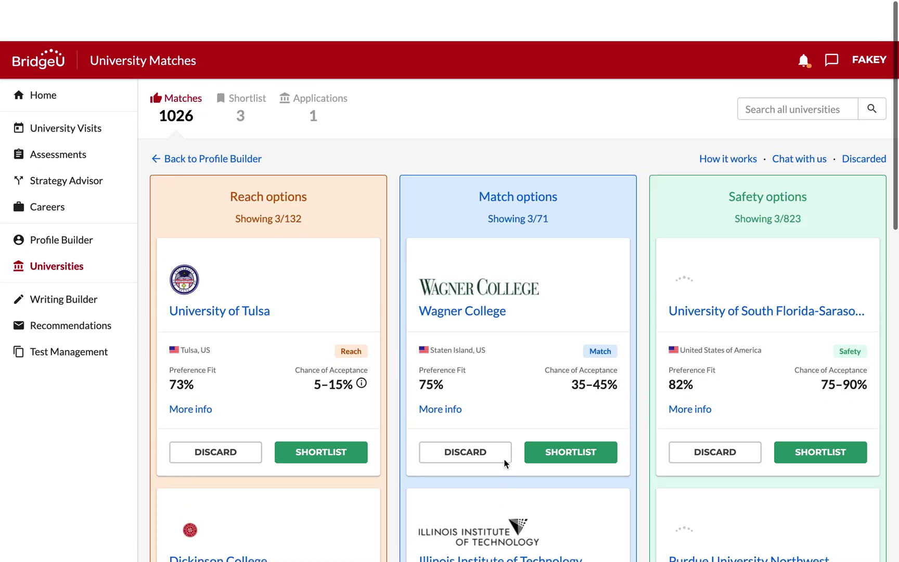
- Open the shortlist, search for "university of toronto psych" and add Forensic Psychology at University of Toronto - St. George
{"action": "left_click", "coordinate": [254, 72]}
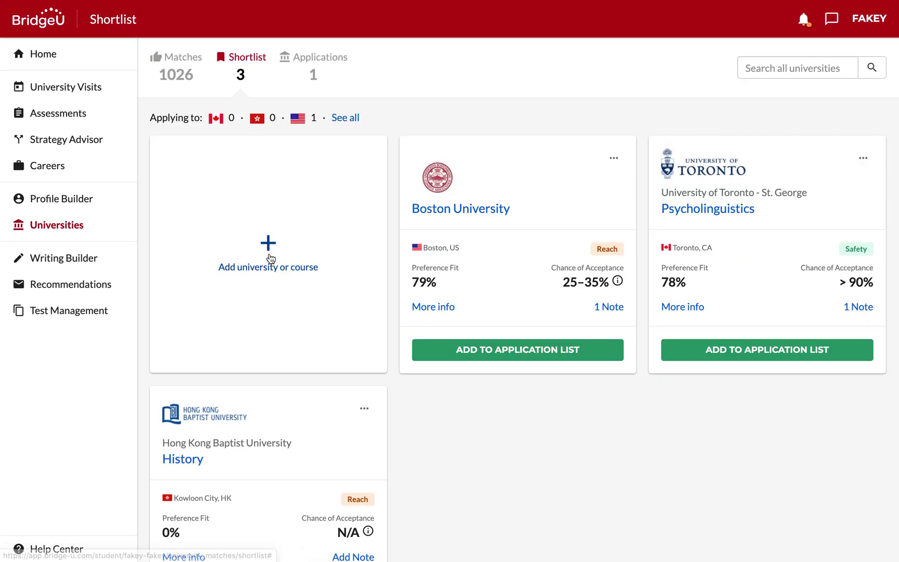
{"action": "left_click", "coordinate": [270, 258]}
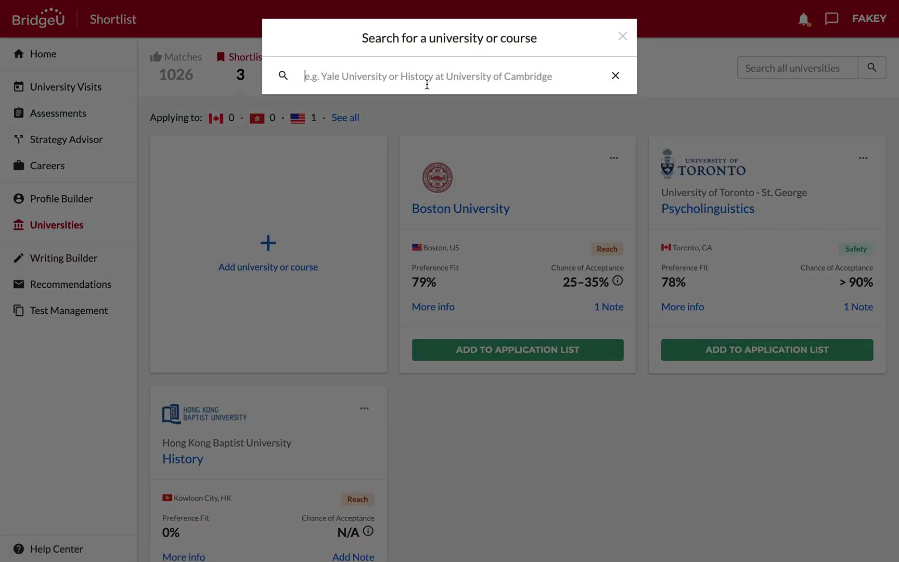
{"action": "type", "text": "university "}
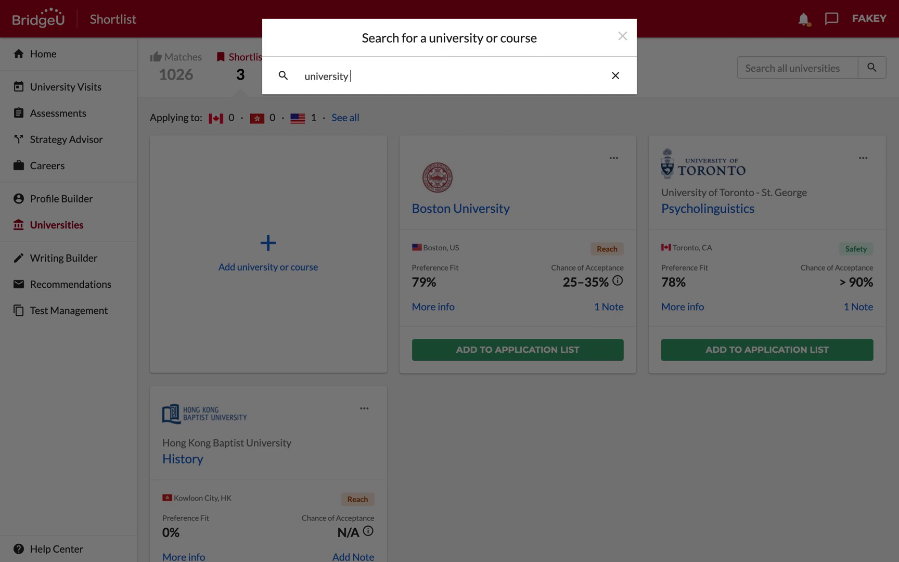
{"action": "type", "text": "of toron"}
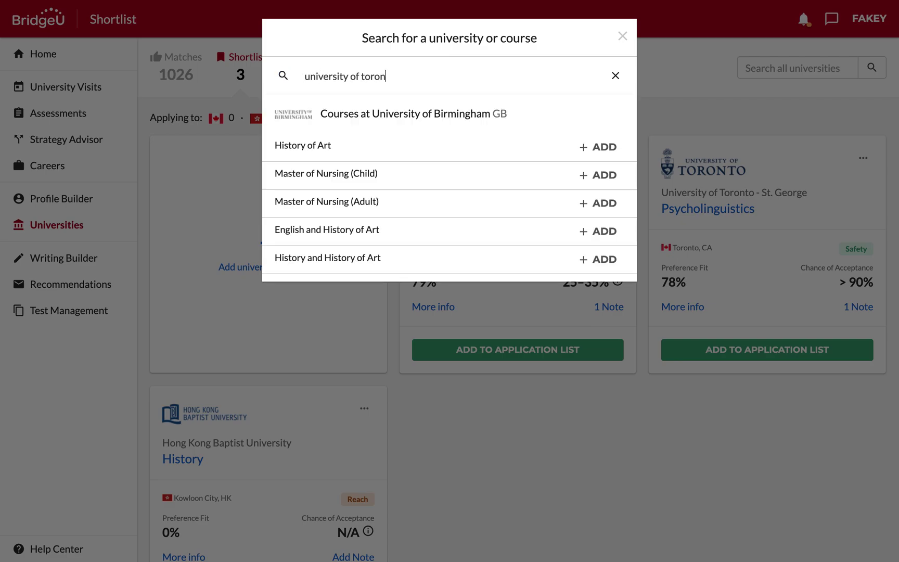
{"action": "type", "text": "to phy"}
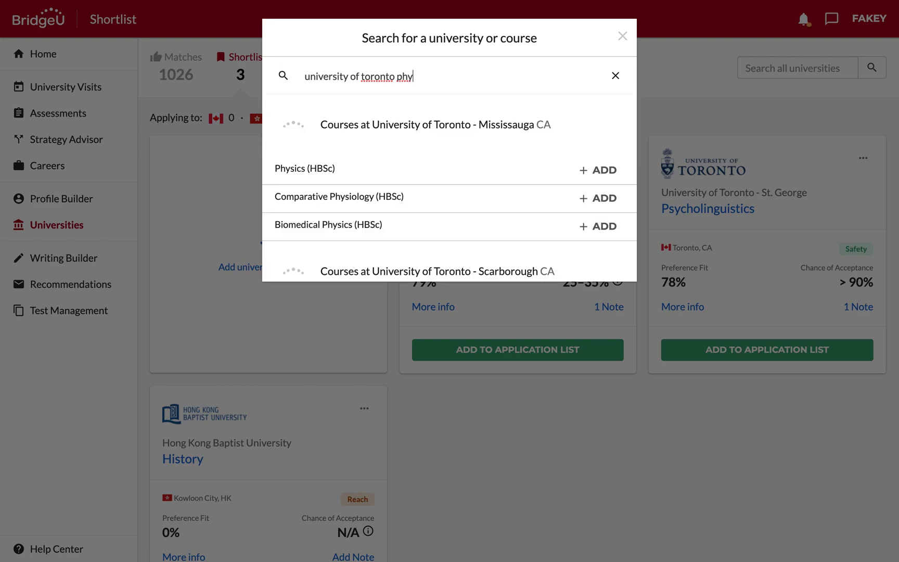
{"action": "key", "text": "BackSpace"}
{"action": "key", "text": "BackSpace"}
{"action": "type", "text": "sych"}
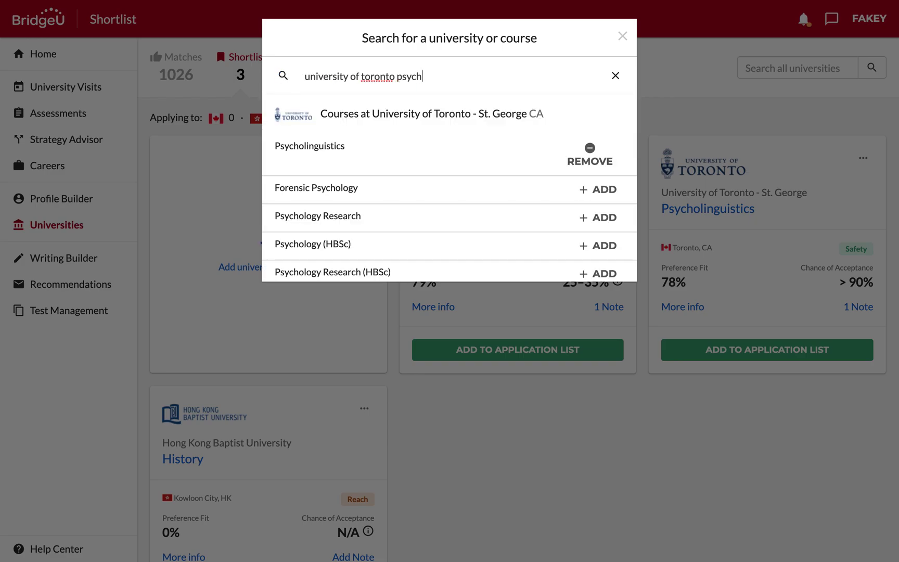
{"action": "left_click", "coordinate": [586, 198]}
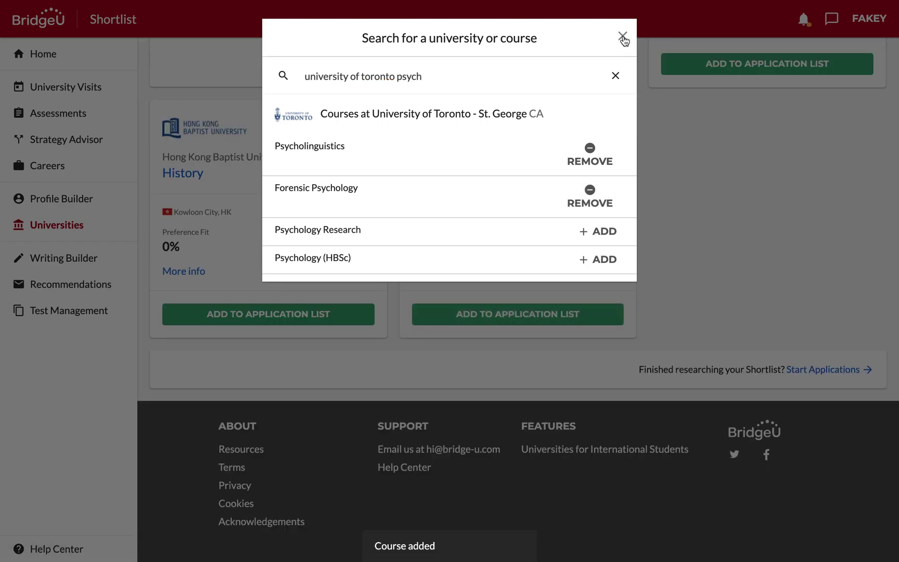
- Search for "mcgill psych", add McGill University's Psychology (B.A.) (Bachelor) to the shortlist and close the search
{"action": "left_click_drag", "start_coordinate": [452, 69], "coordinate": [276, 68]}
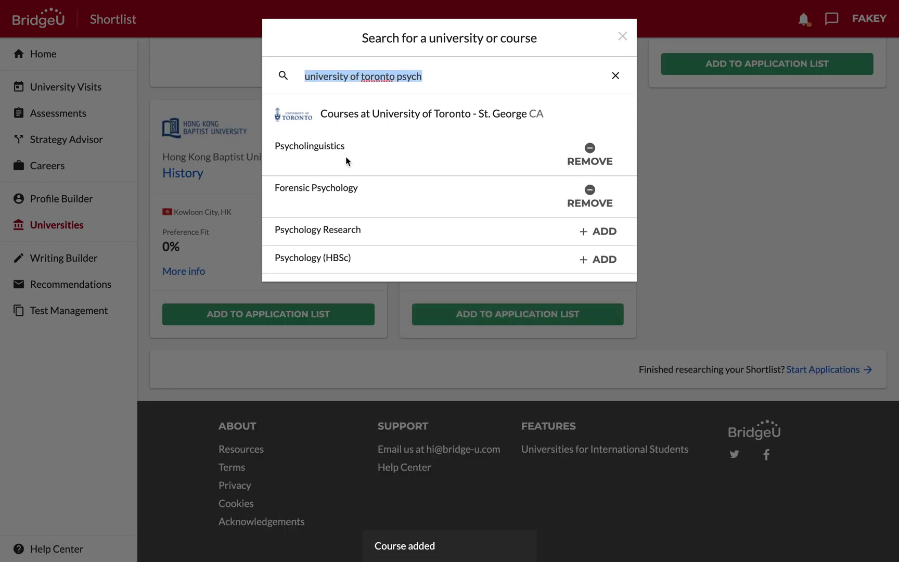
{"action": "type", "text": "mcgill"}
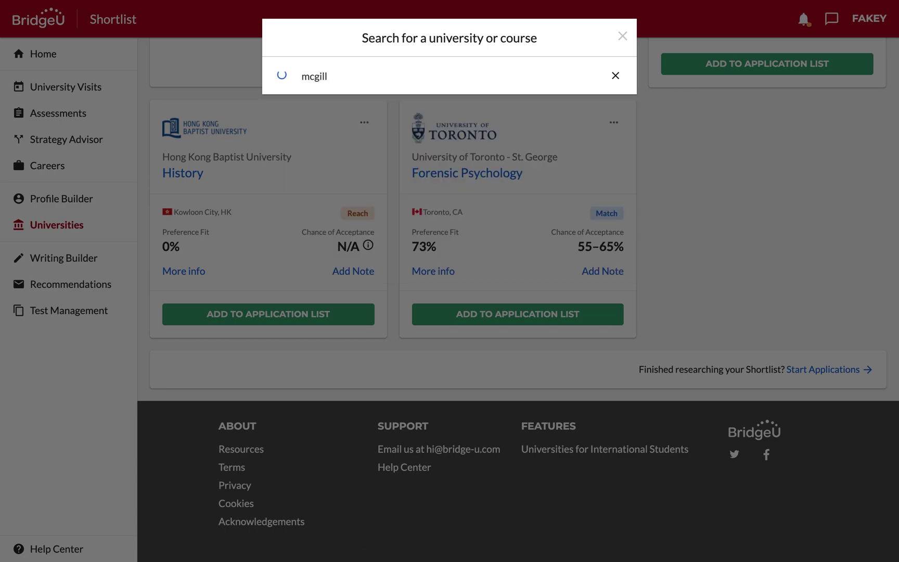
{"action": "type", "text": " psych"}
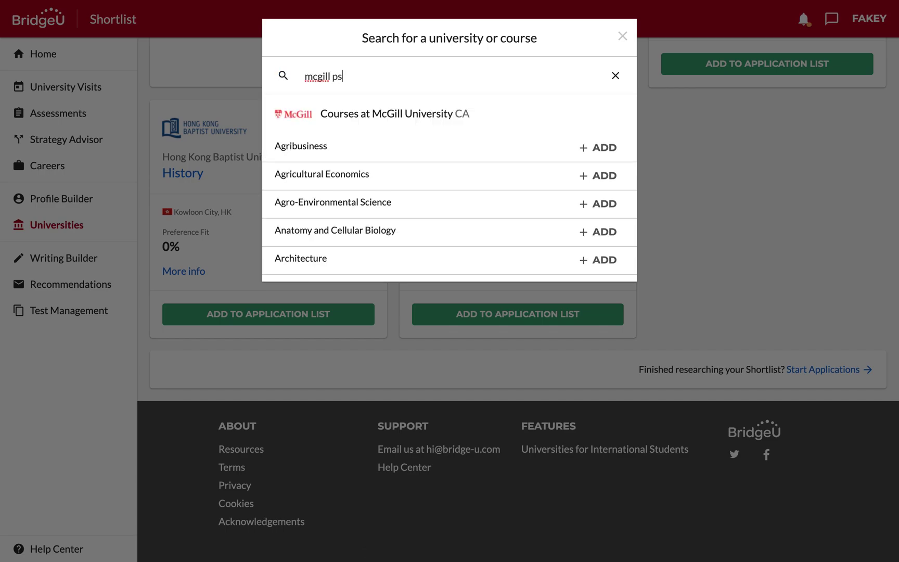
{"action": "key", "text": "BackSpace"}
{"action": "type", "text": "h"}
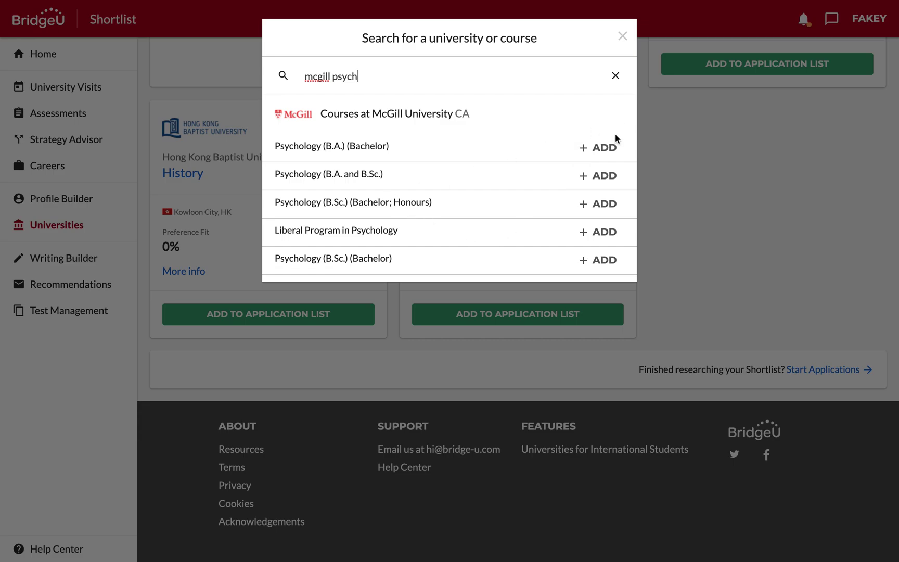
{"action": "left_click", "coordinate": [605, 143]}
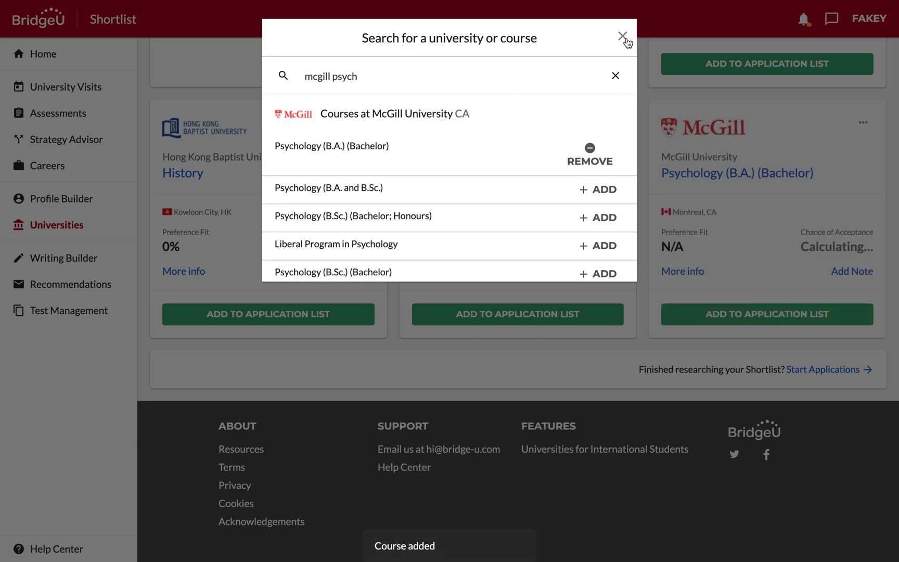
{"action": "left_click", "coordinate": [621, 35]}
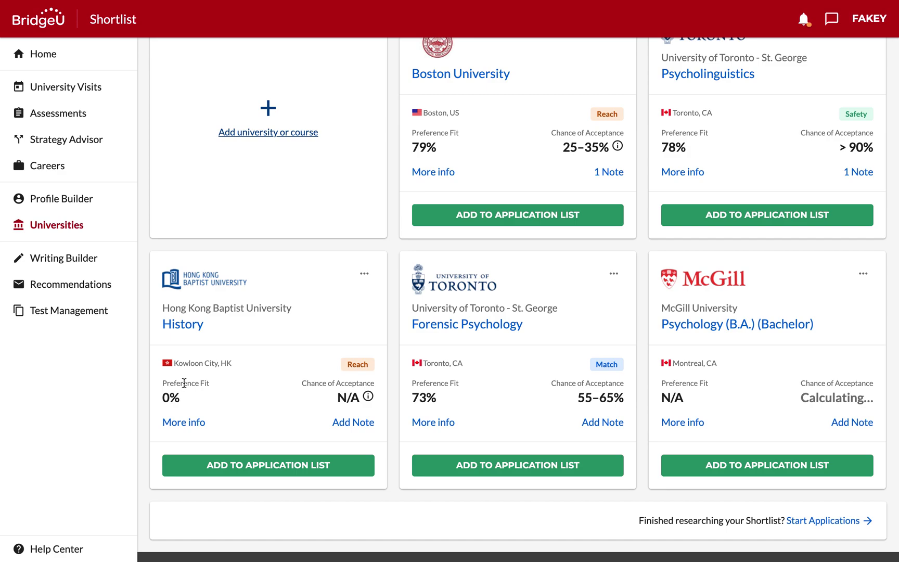
- Reload the shortlist by way of the university matches and review each course's preference fit and chance of acceptance
{"action": "scroll", "coordinate": [183, 385], "scroll_direction": "up", "scroll_amount": 3}
{"action": "scroll", "coordinate": [184, 386], "scroll_direction": "down", "scroll_amount": 3}
{"action": "scroll", "coordinate": [183, 382], "scroll_direction": "up", "scroll_amount": 3}
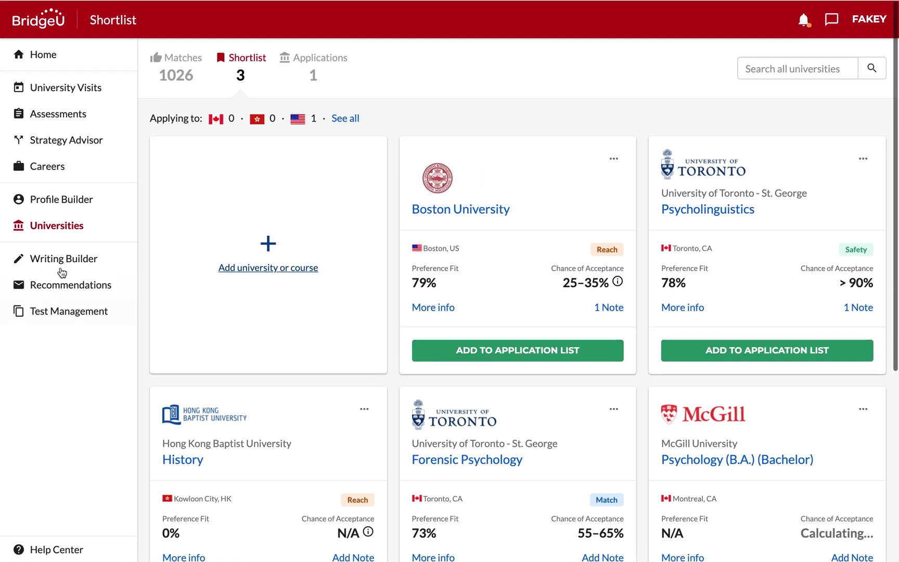
{"action": "left_click", "coordinate": [55, 231]}
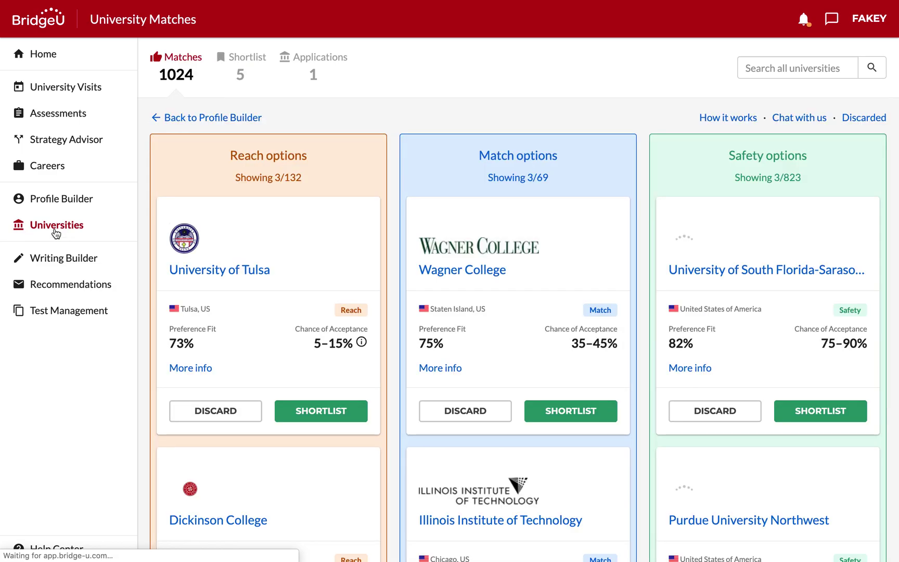
{"action": "left_click", "coordinate": [249, 81]}
{"action": "scroll", "coordinate": [539, 316], "scroll_direction": "down", "scroll_amount": 3}
{"action": "scroll", "coordinate": [540, 317], "scroll_direction": "up", "scroll_amount": 3}
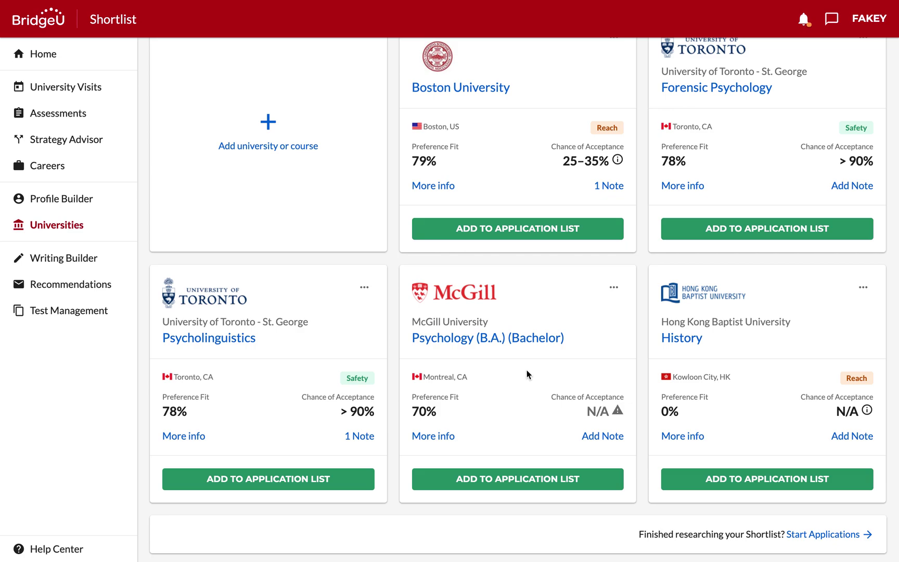
{"action": "scroll", "coordinate": [527, 373], "scroll_direction": "up", "scroll_amount": 3}
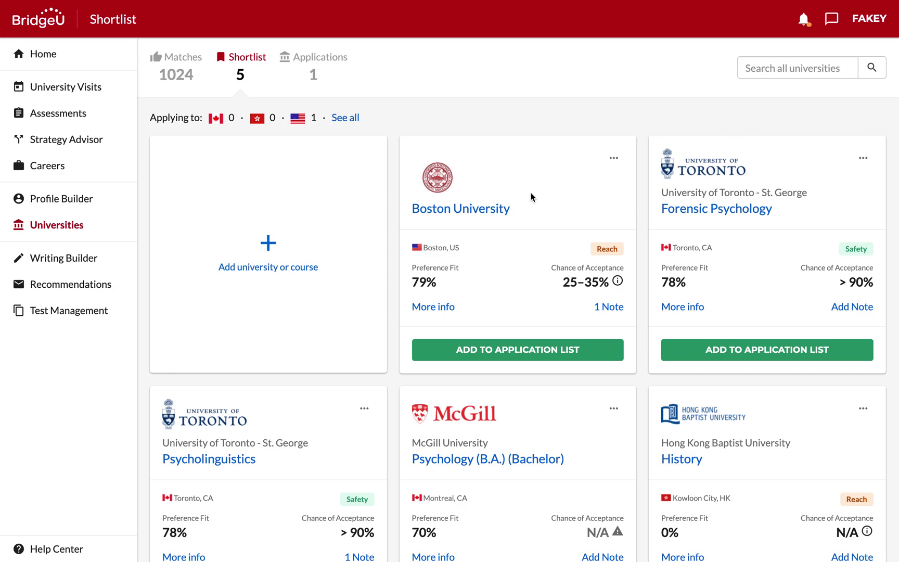
- Look over the University of Michigan-Ann Arbor application's details and status, and return to the shortlist
{"action": "left_click", "coordinate": [322, 73]}
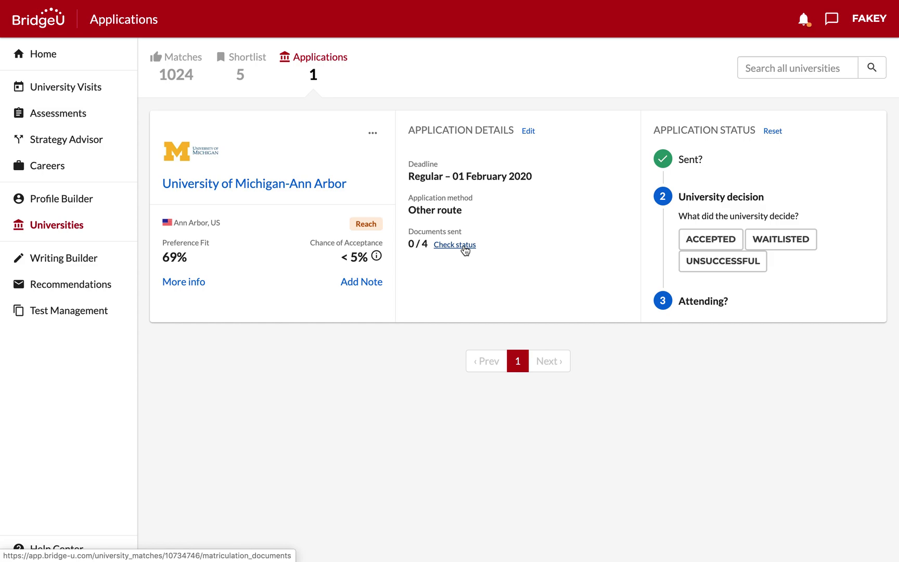
{"action": "left_click", "coordinate": [238, 65]}
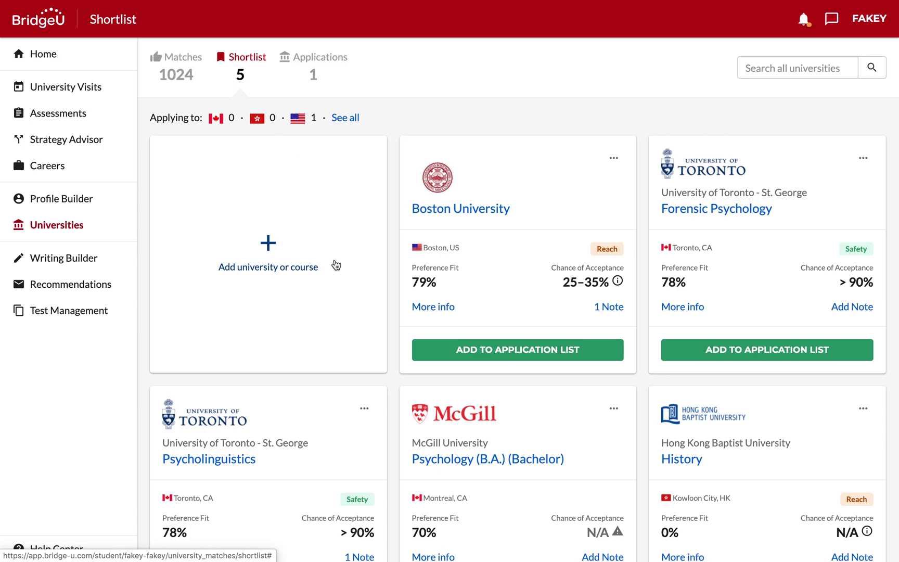
{"action": "mouse_move", "coordinate": [434, 552]}
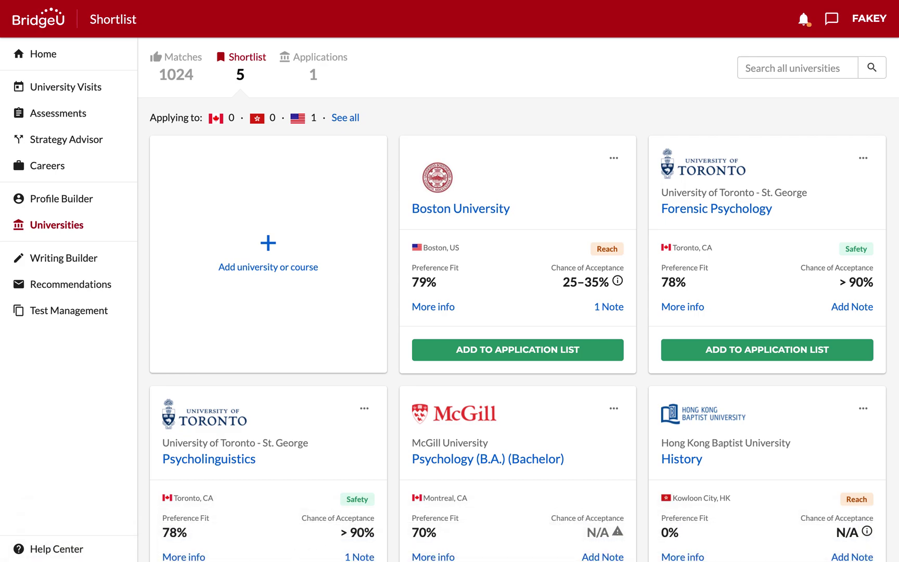
{"action": "mouse_move", "coordinate": [209, 547]}
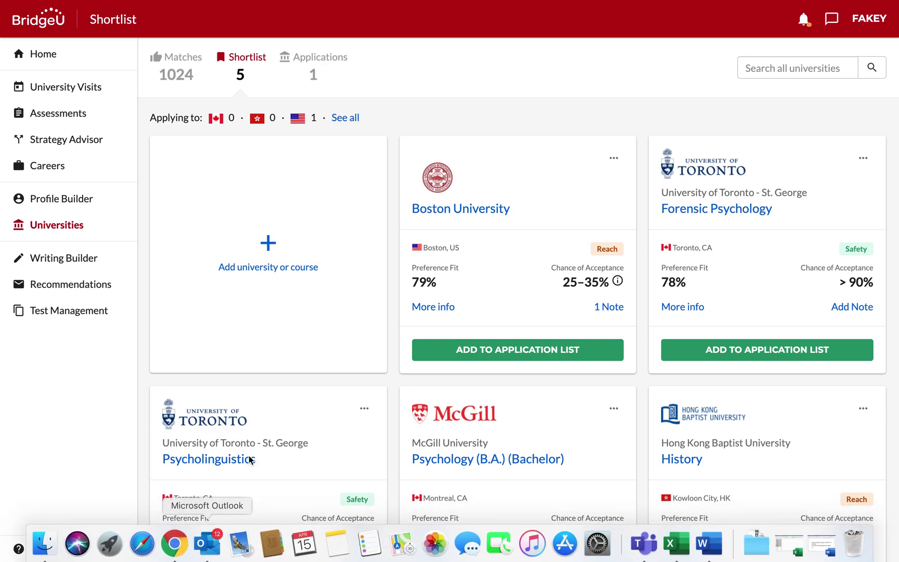